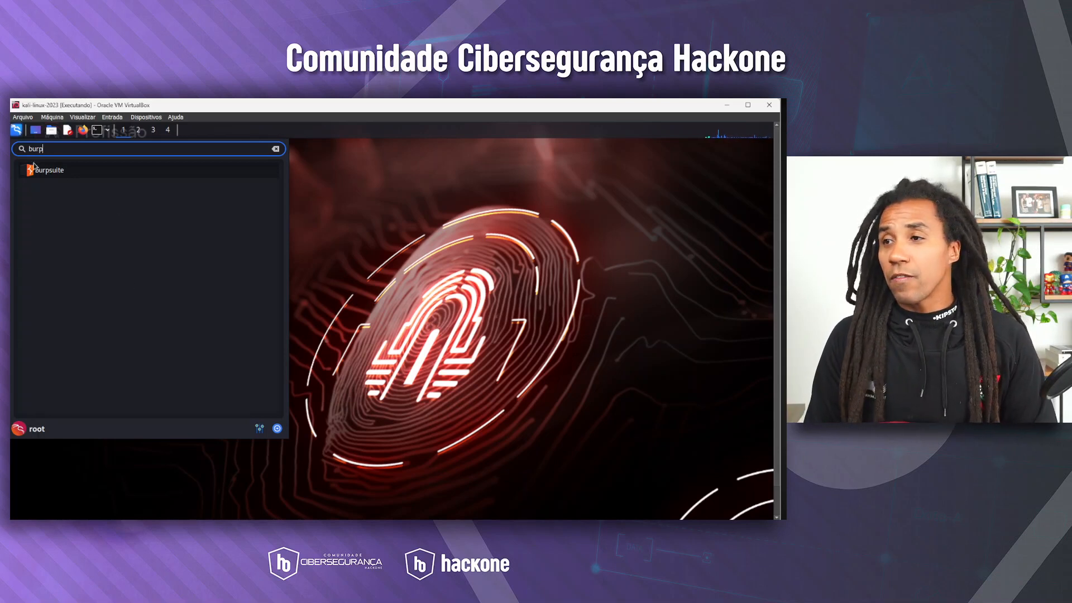
# Start Burp Suite with a temporary project and Burp defaults, and dismiss the out-of-date notice
pyautogui.click(59, 170)
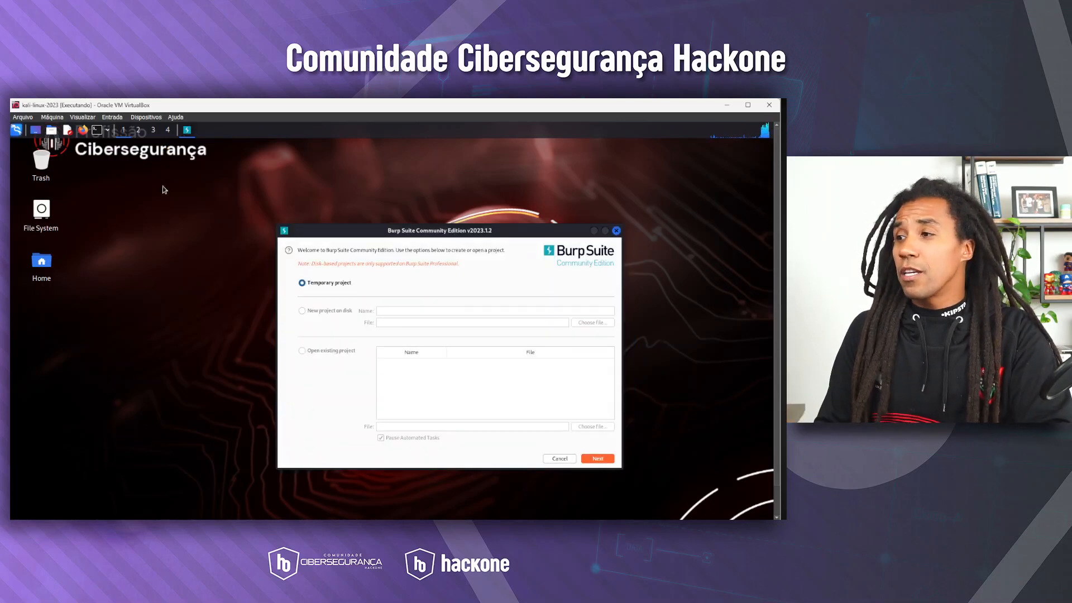
pyautogui.moveTo(362, 230); pyautogui.dragTo(161, 185)
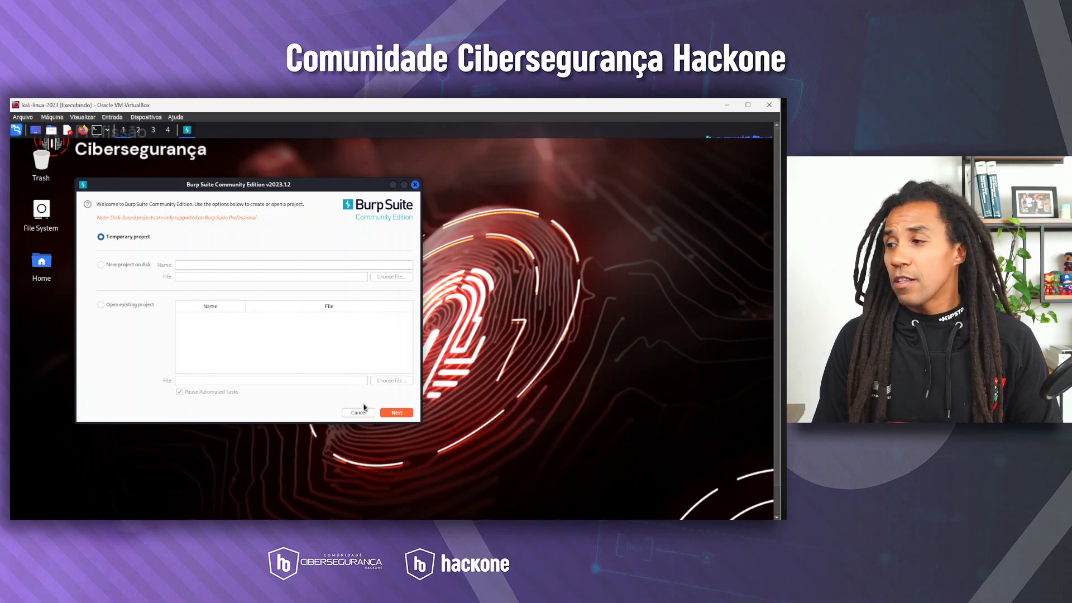
pyautogui.click(389, 413)
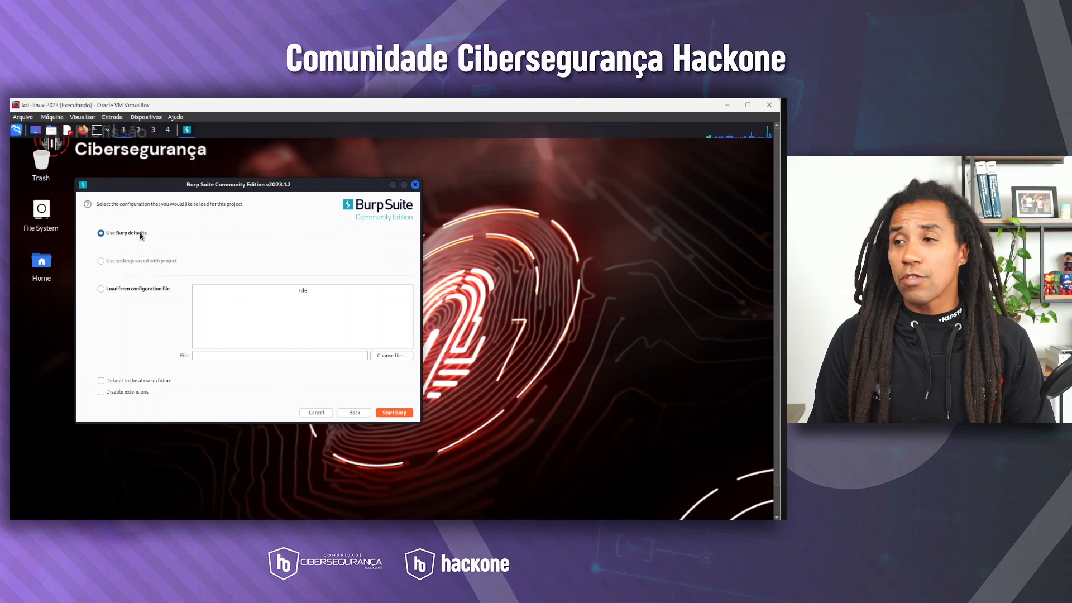
pyautogui.click(398, 413)
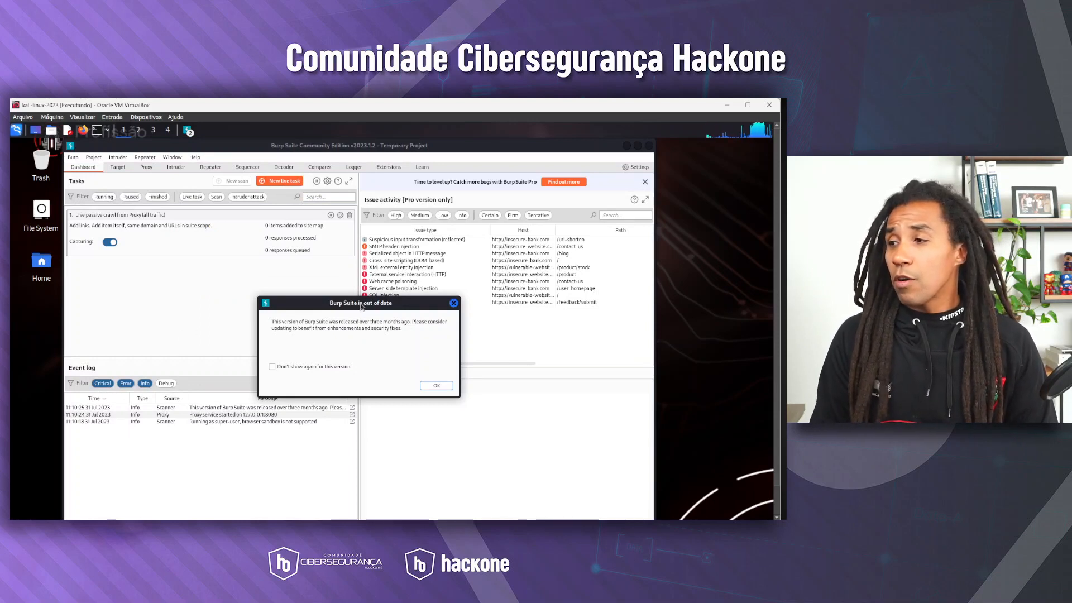
pyautogui.moveTo(308, 304); pyautogui.dragTo(301, 281)
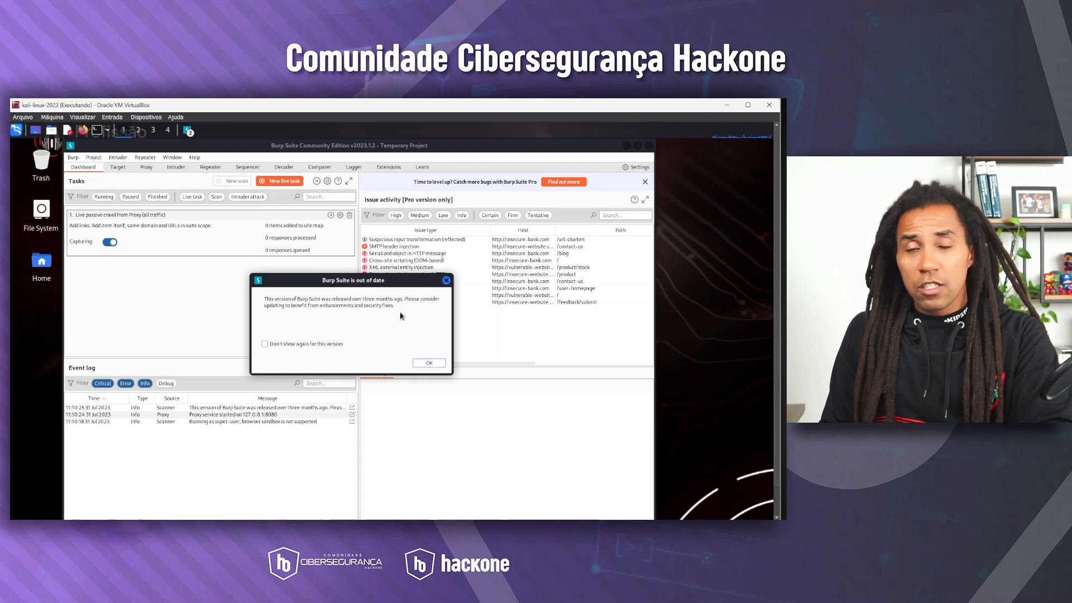
pyautogui.click(429, 363)
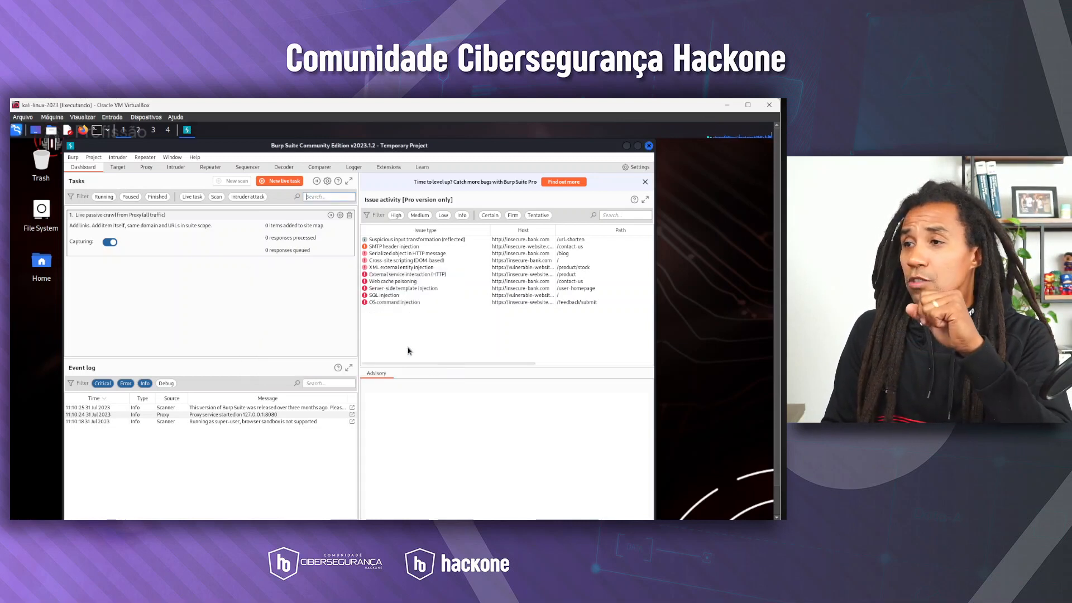
# Look over Burp's Target, Proxy and Dashboard tools, switching proxy interception on and back off
pyautogui.click(118, 168)
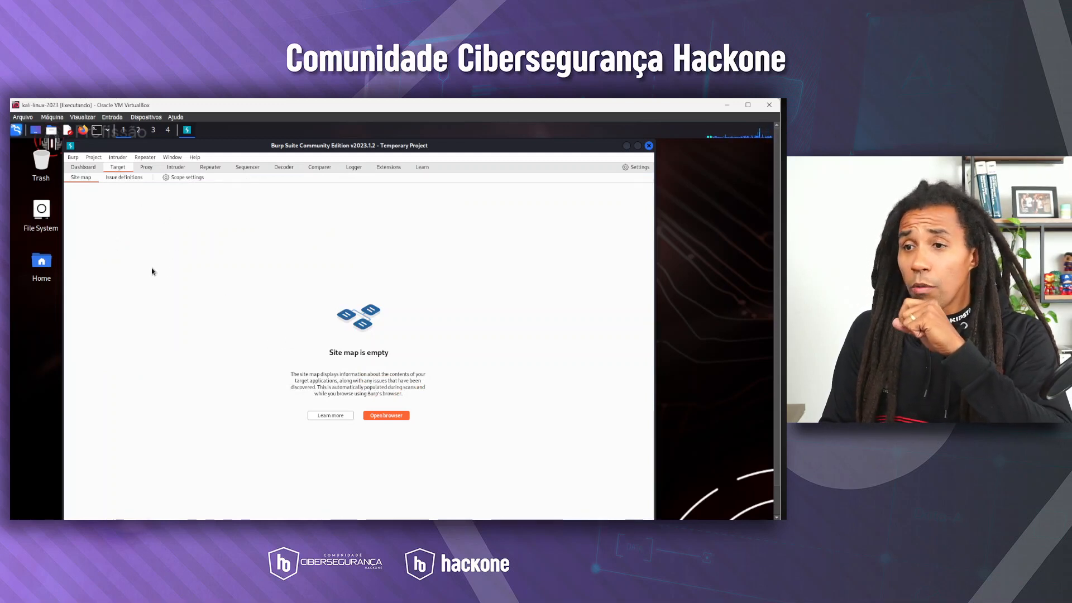
pyautogui.click(147, 168)
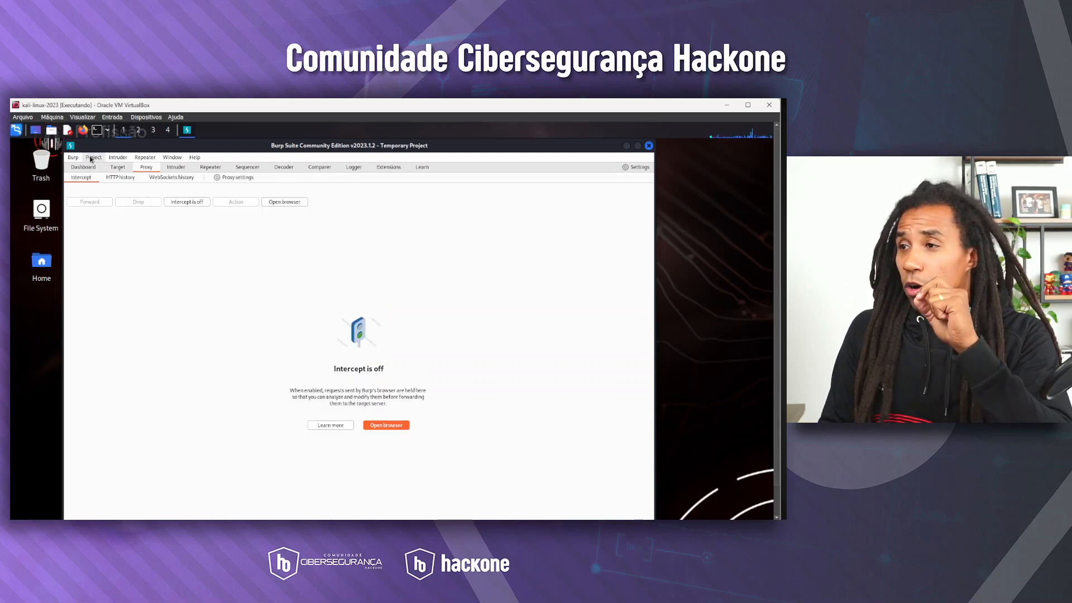
pyautogui.click(192, 206)
pyautogui.click(192, 204)
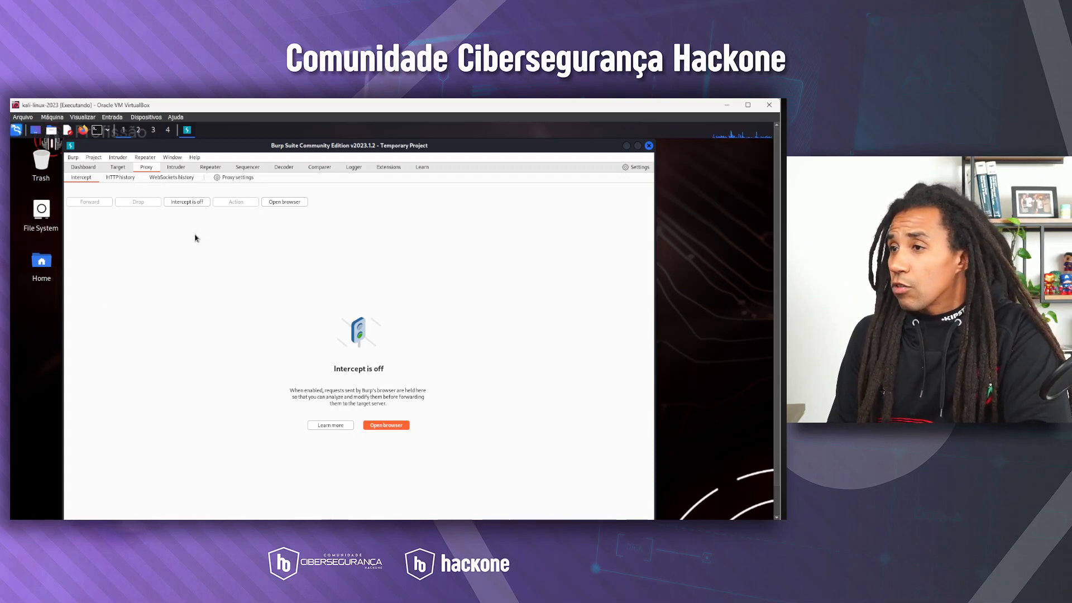
pyautogui.click(115, 168)
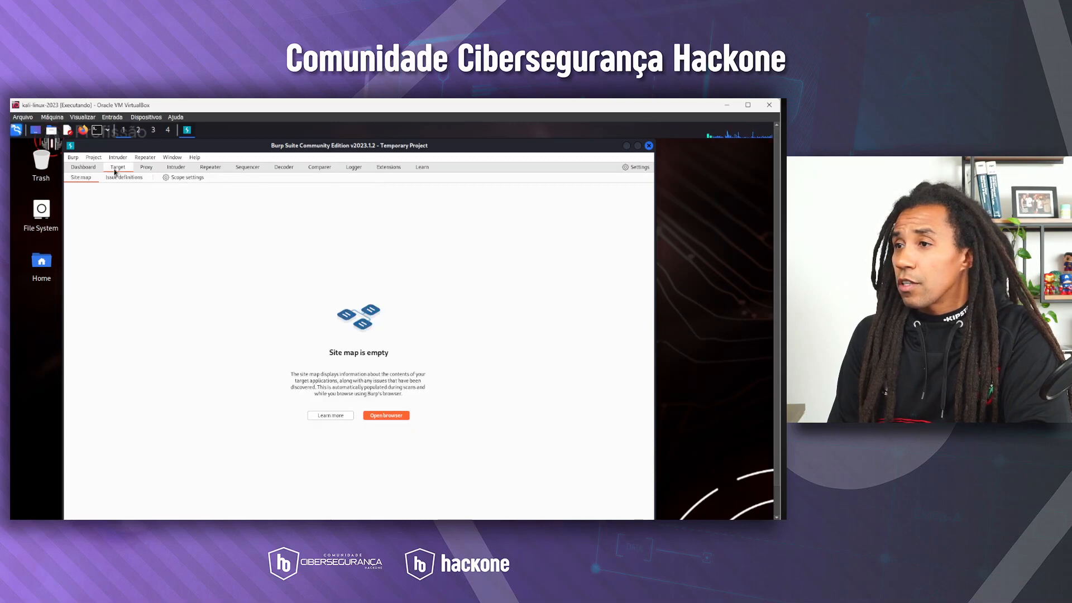
pyautogui.click(84, 167)
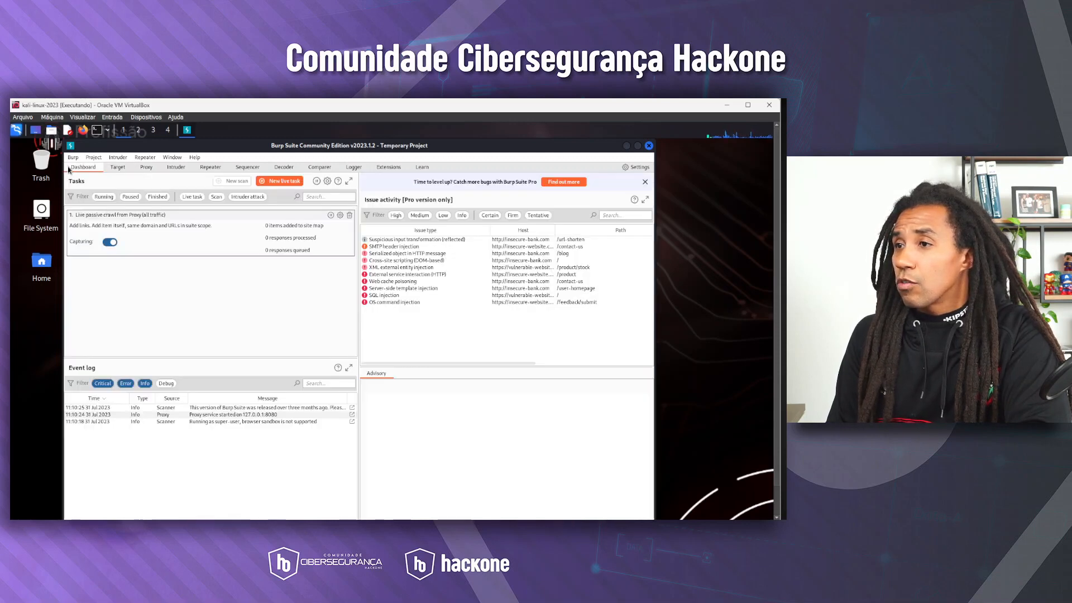
pyautogui.click(146, 168)
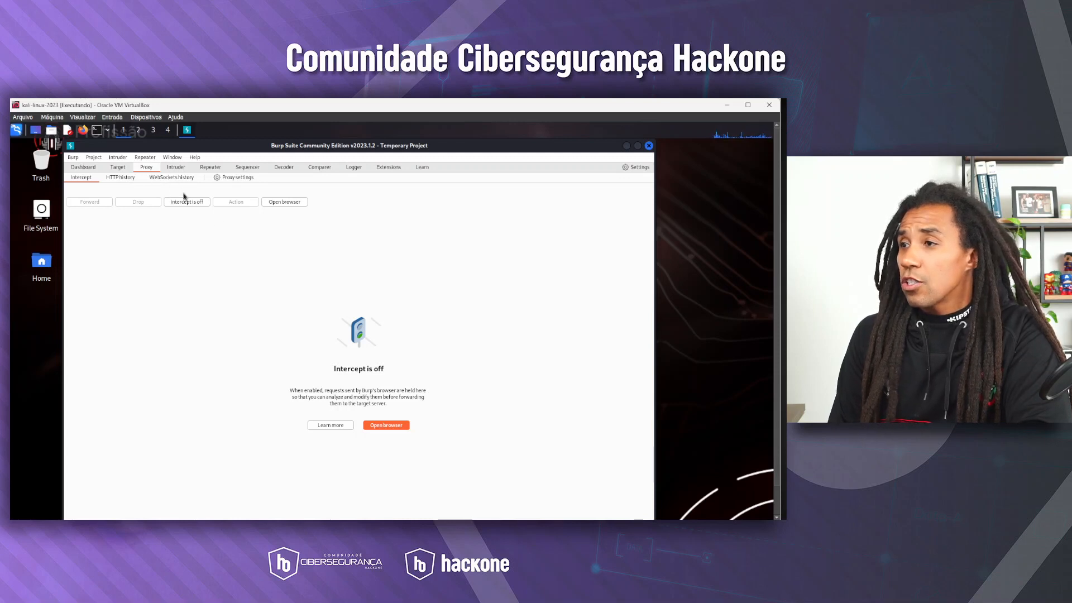
# Examine the binding settings of the existing proxy listener in the proxy settings, leaving them unedited
pyautogui.click(236, 179)
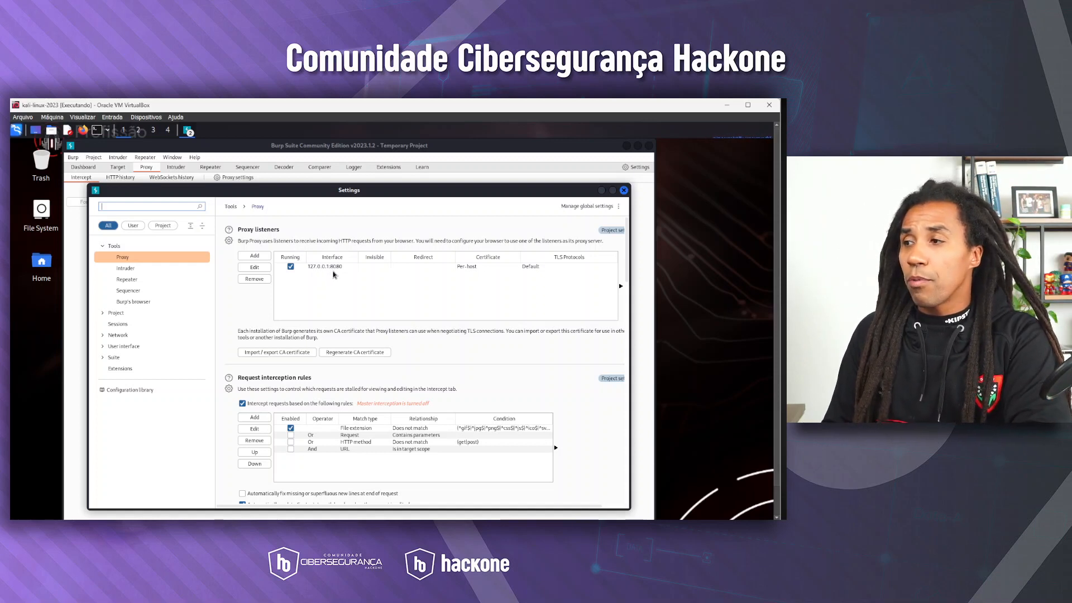
pyautogui.click(338, 266)
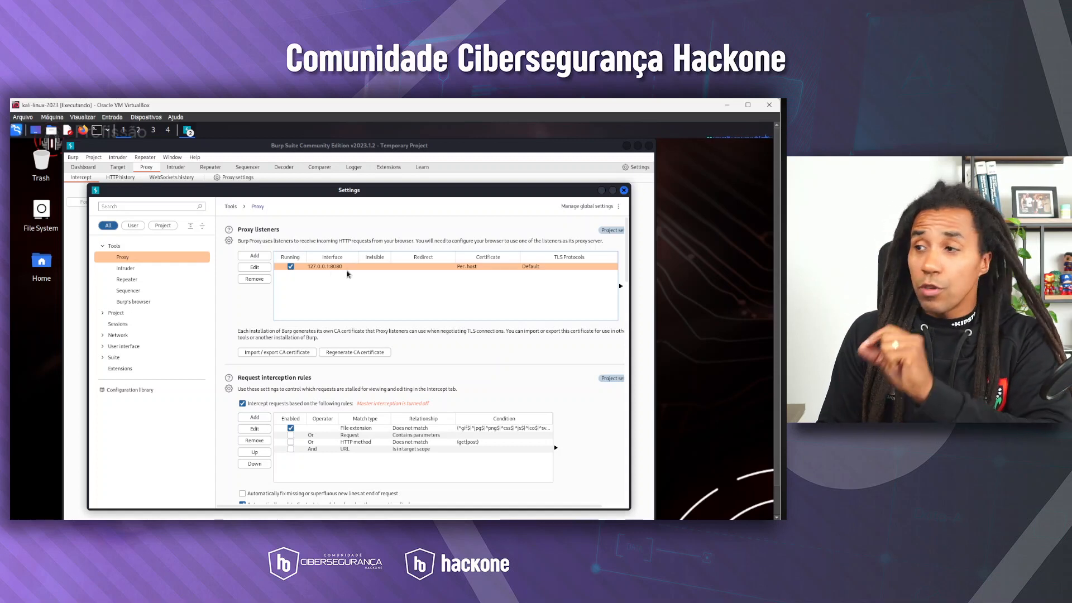
pyautogui.click(255, 267)
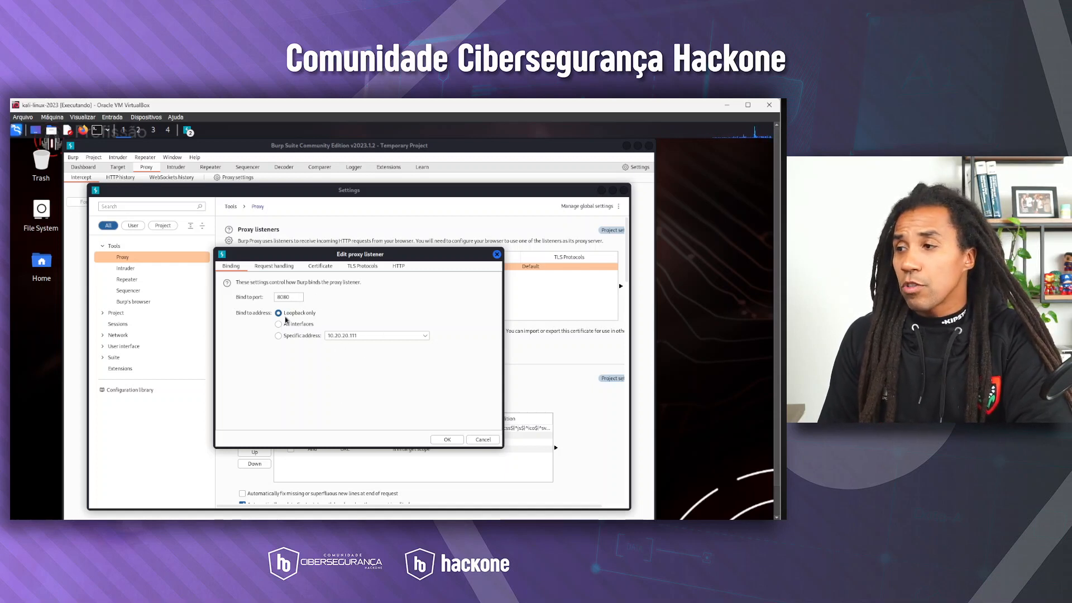
pyautogui.click(497, 254)
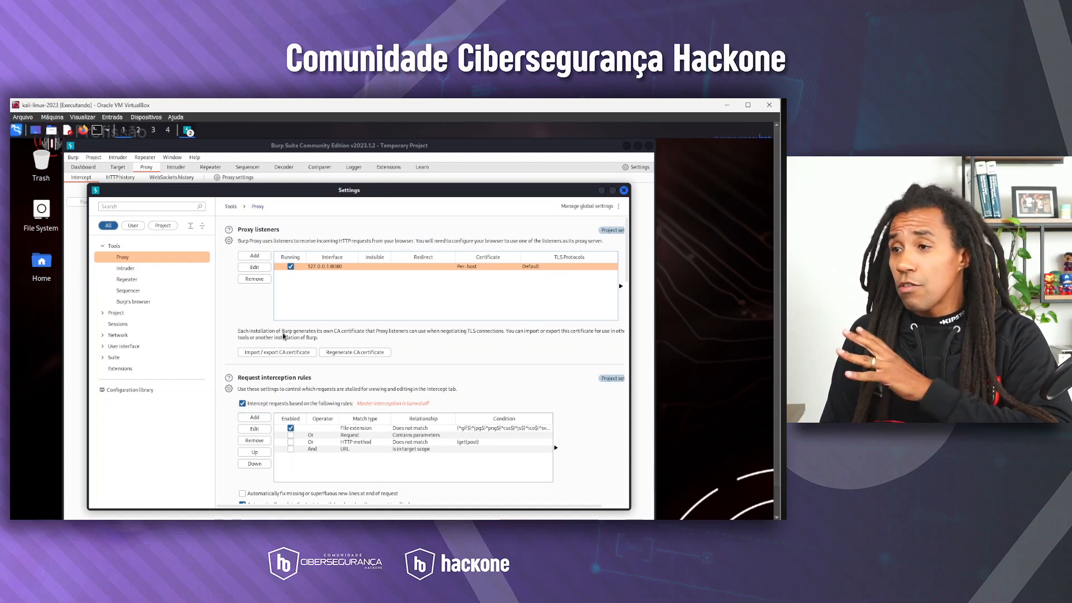
pyautogui.click(83, 131)
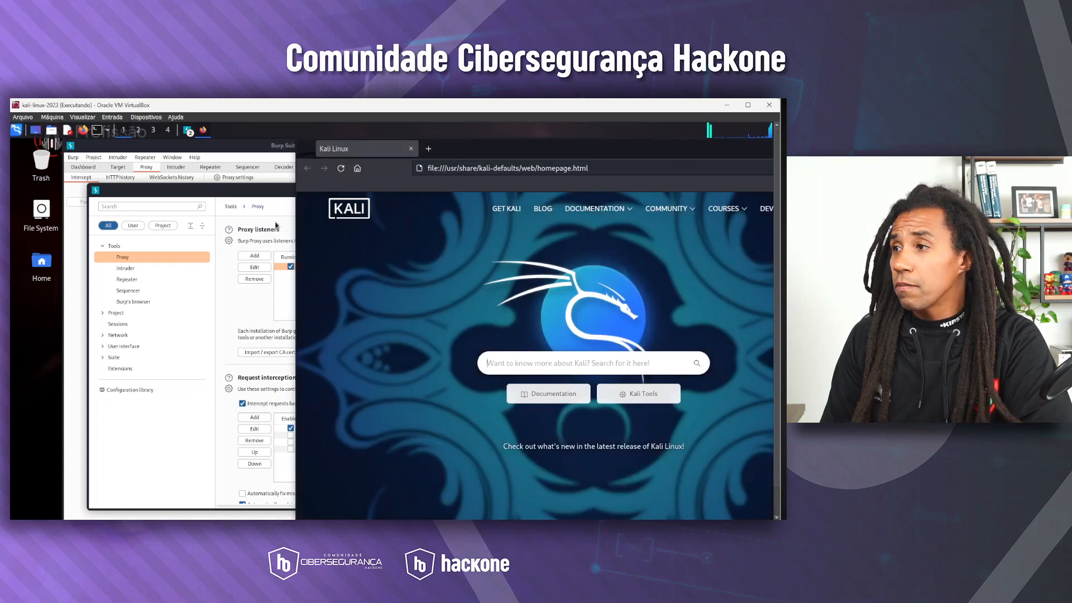
pyautogui.moveTo(495, 157); pyautogui.dragTo(209, 156)
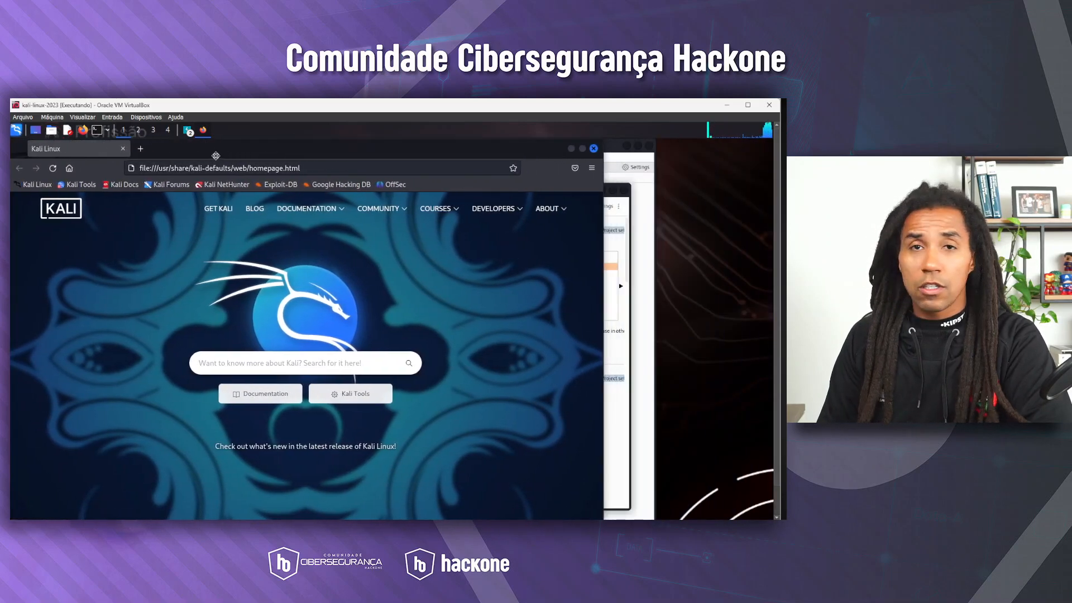
pyautogui.click(186, 167)
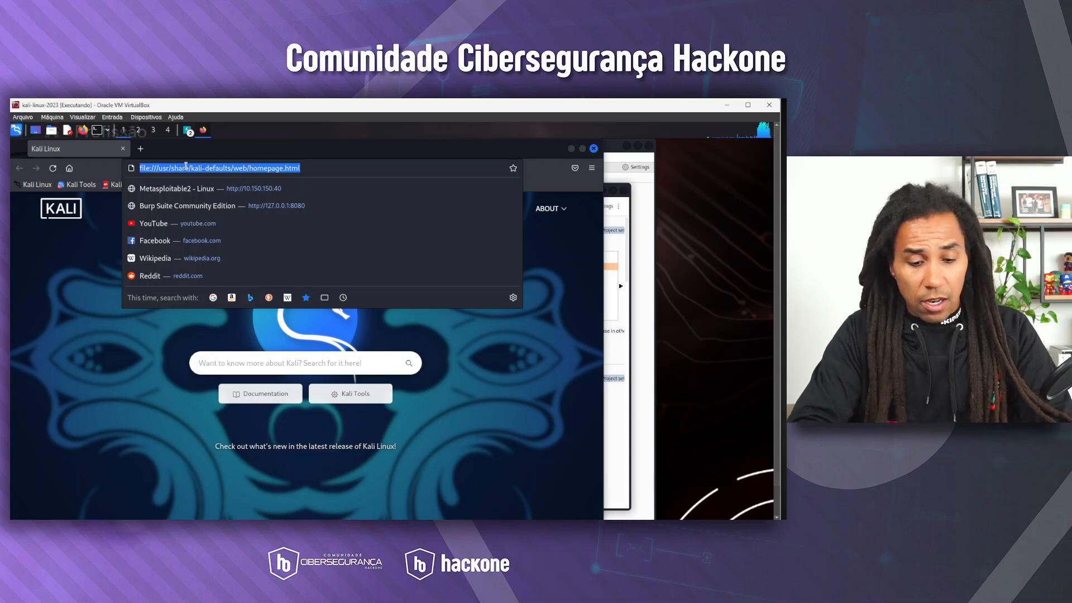
pyautogui.write('http://12')
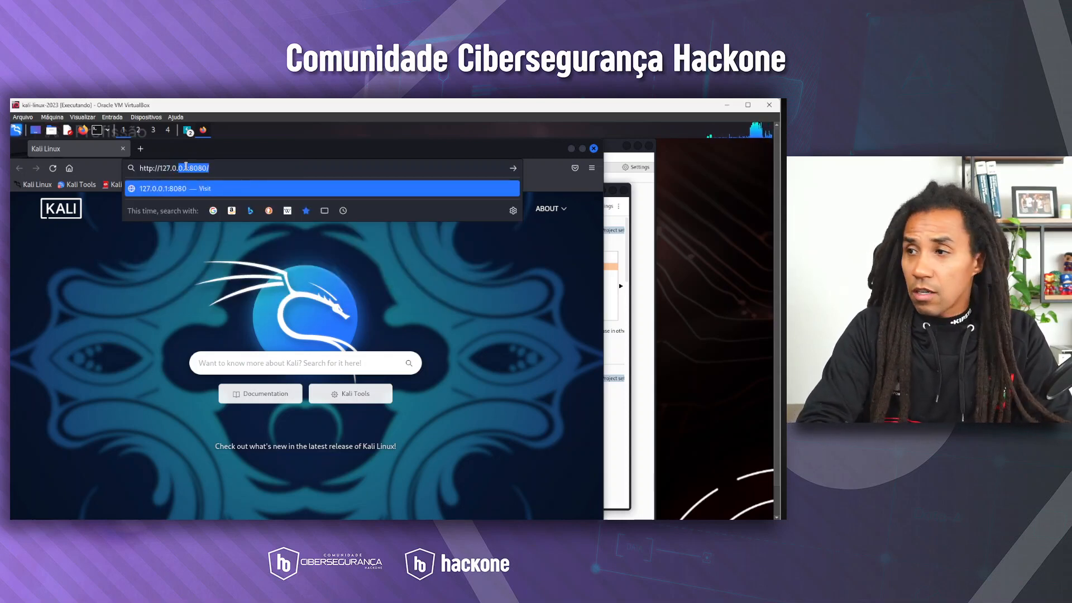
pyautogui.write('7.0.0.1:')
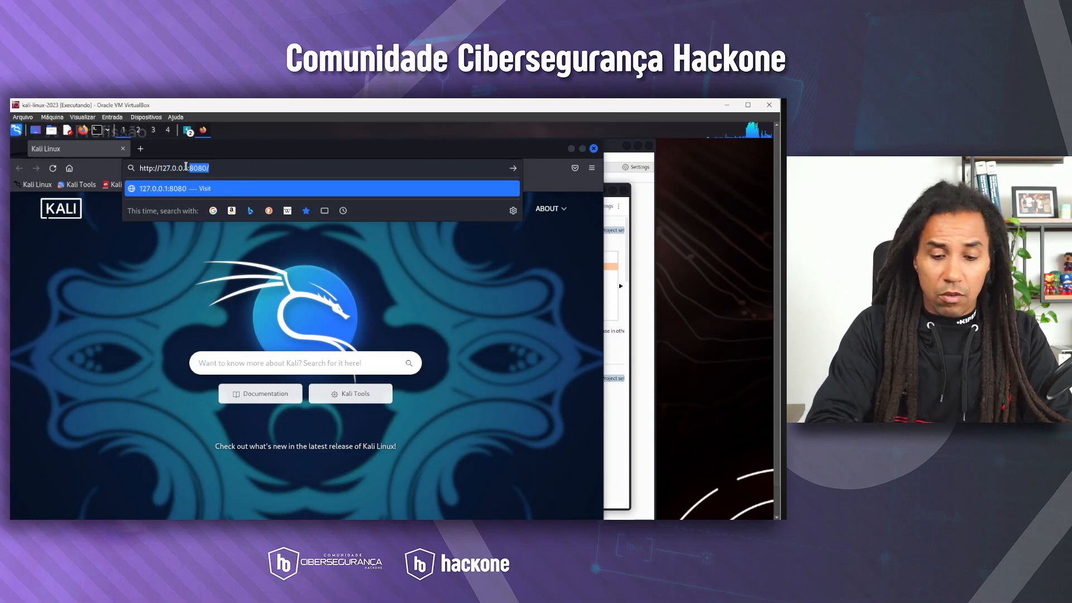
pyautogui.write('8080')
pyautogui.press('Return')
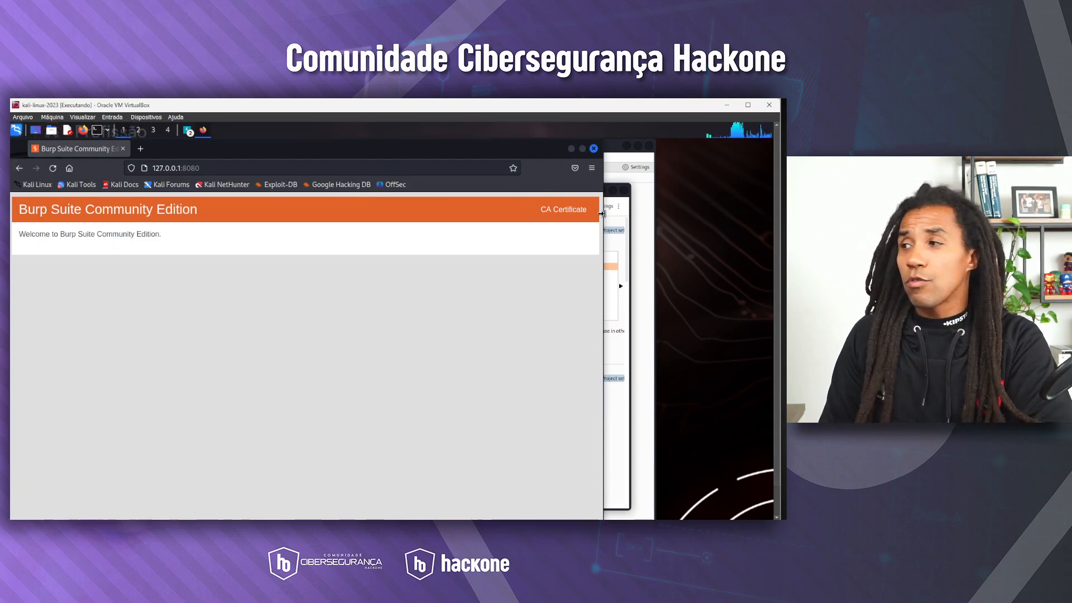
# Download Burp's CA certificate and show the downloaded cacert.der in its folder
pyautogui.click(567, 210)
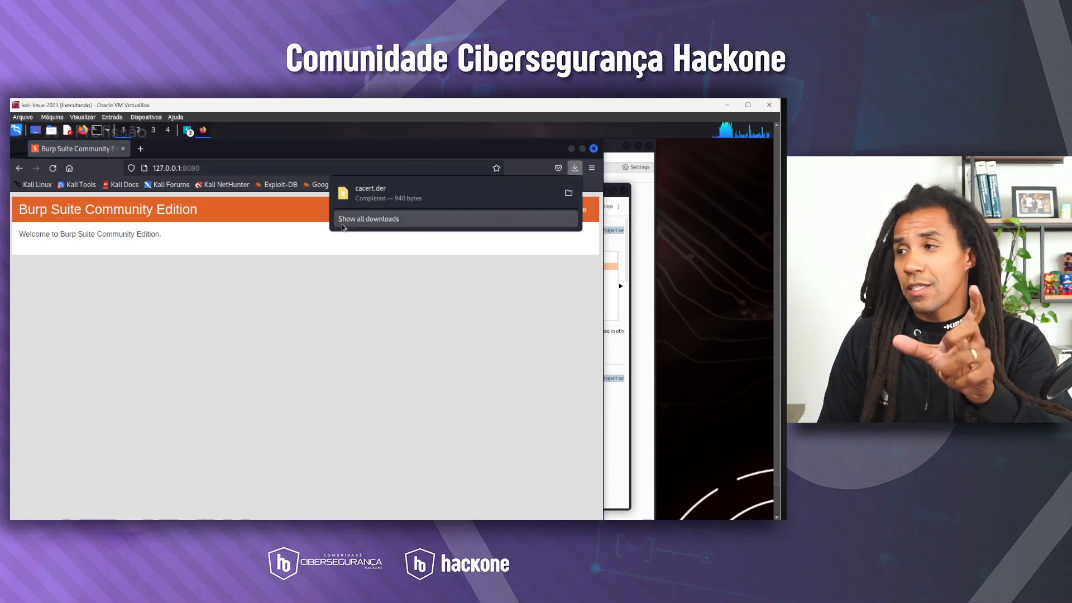
pyautogui.click(368, 219)
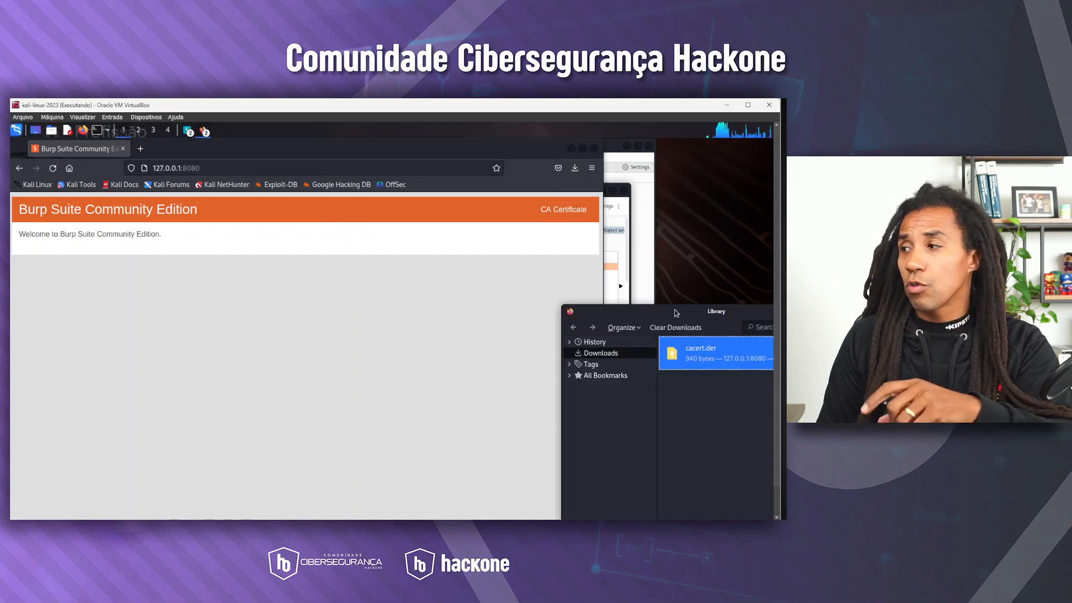
pyautogui.moveTo(674, 310); pyautogui.dragTo(76, 132)
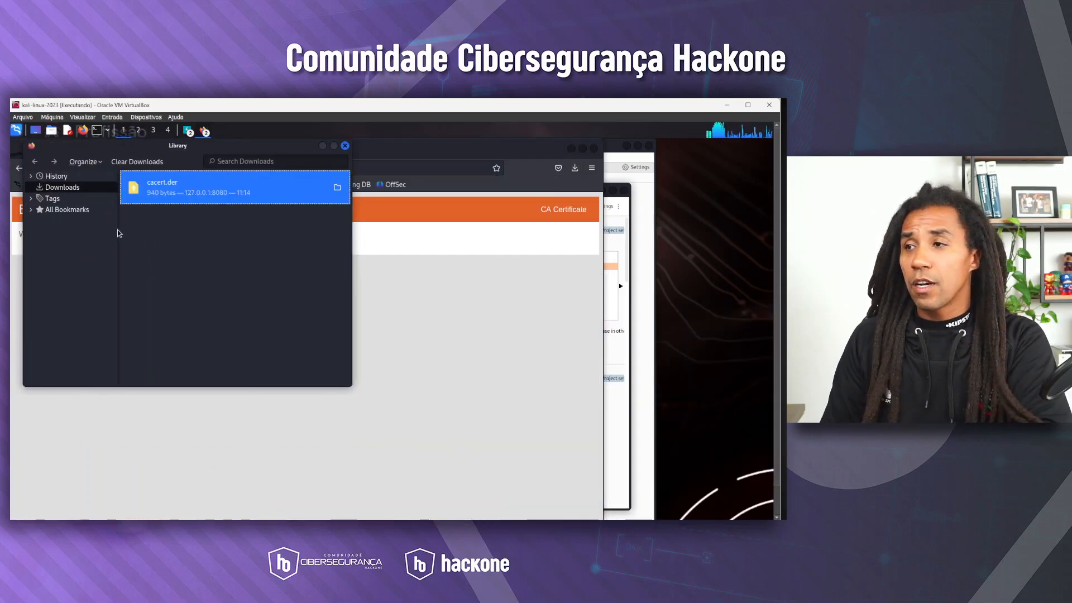
pyautogui.click(80, 188)
pyautogui.rightClick(151, 186)
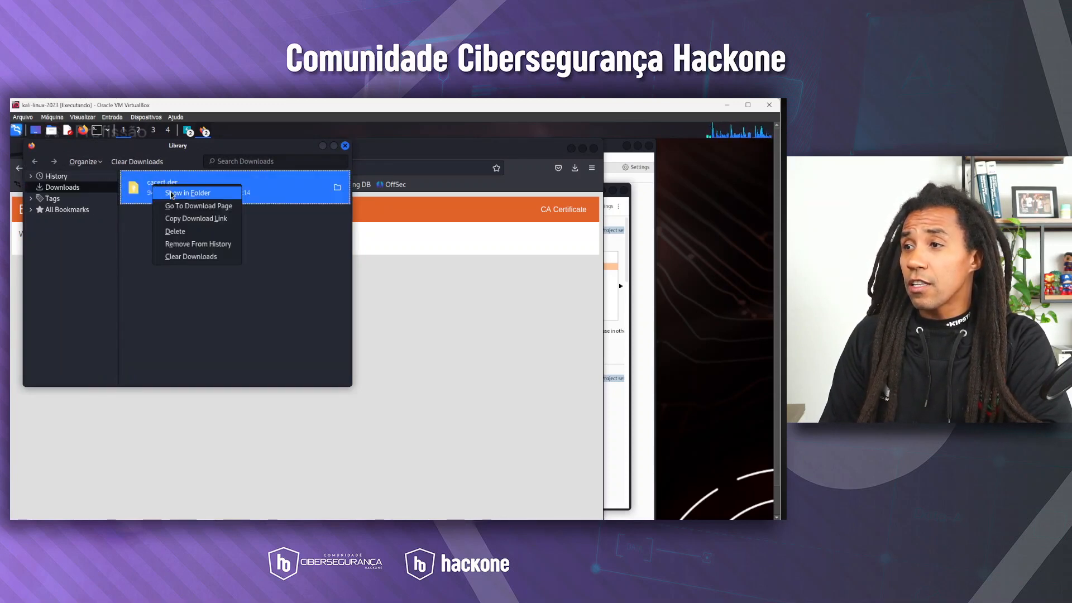
pyautogui.click(172, 195)
pyautogui.moveTo(398, 234); pyautogui.dragTo(138, 163)
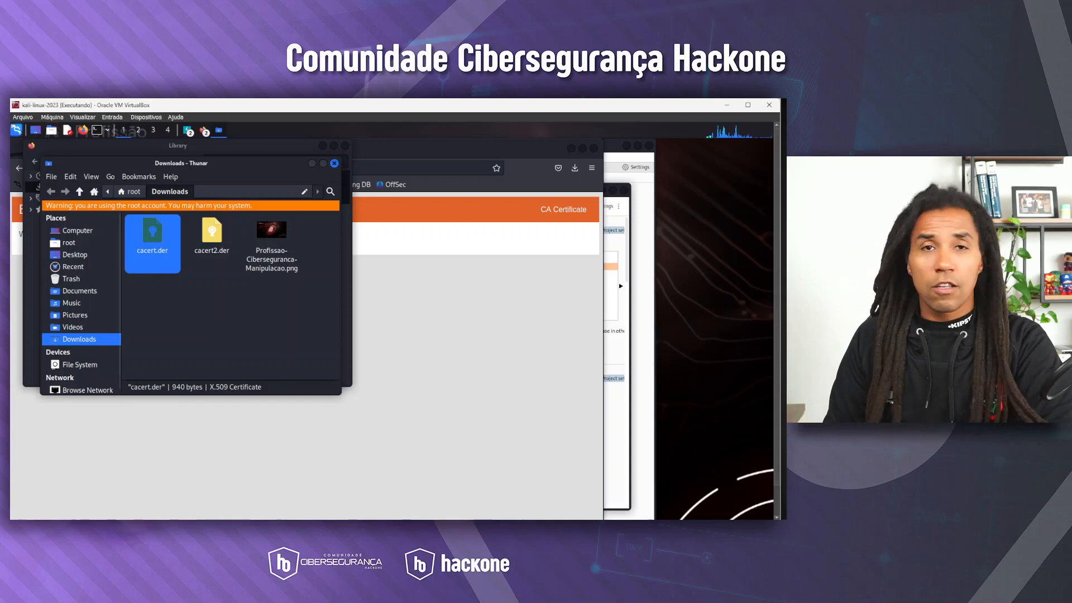
# Open the Privacy & Security section of Firefox's settings
pyautogui.click(592, 168)
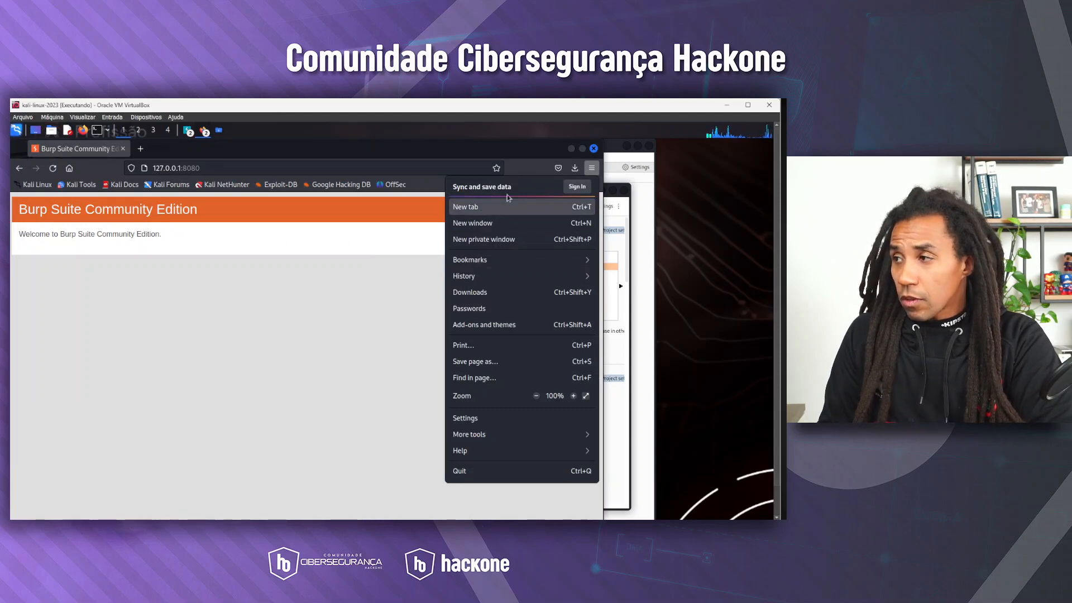
pyautogui.click(469, 419)
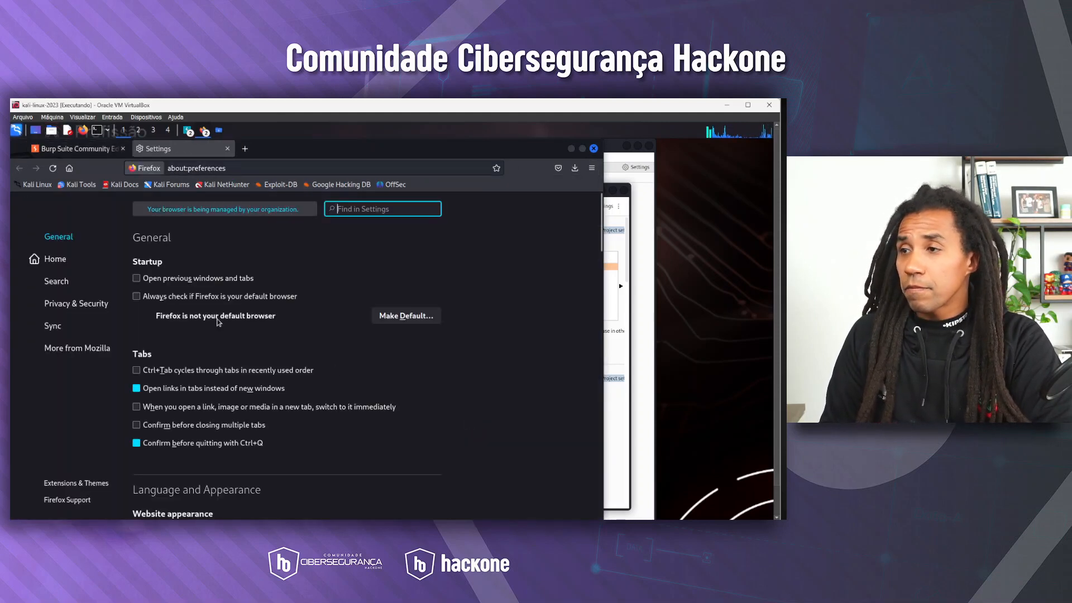
pyautogui.click(60, 306)
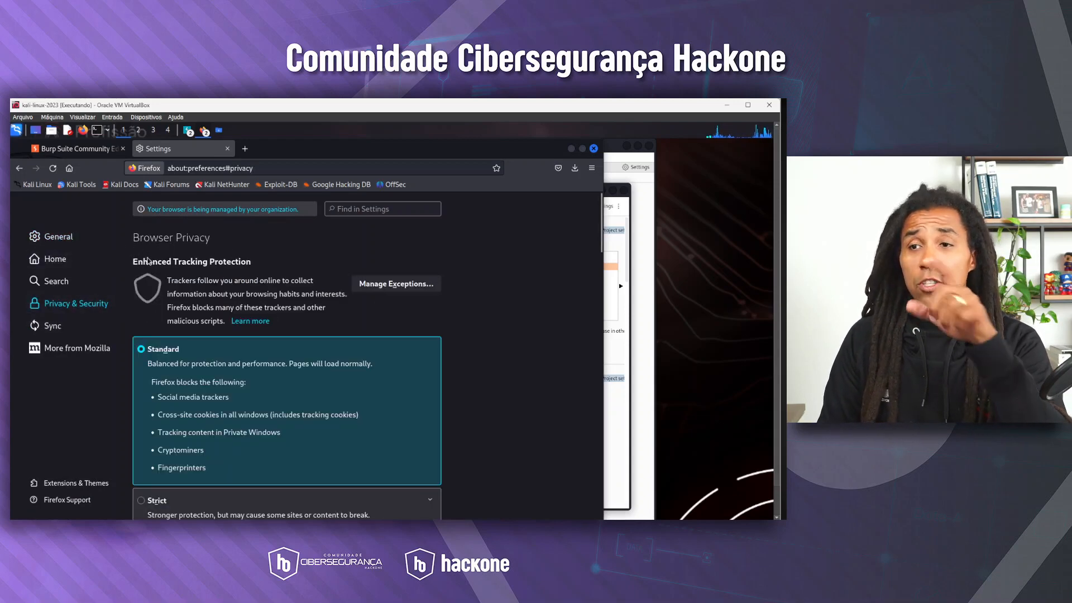
# Open the Certificate Manager from the Certificates section of the privacy settings
pyautogui.scroll(-15, 148, 261)
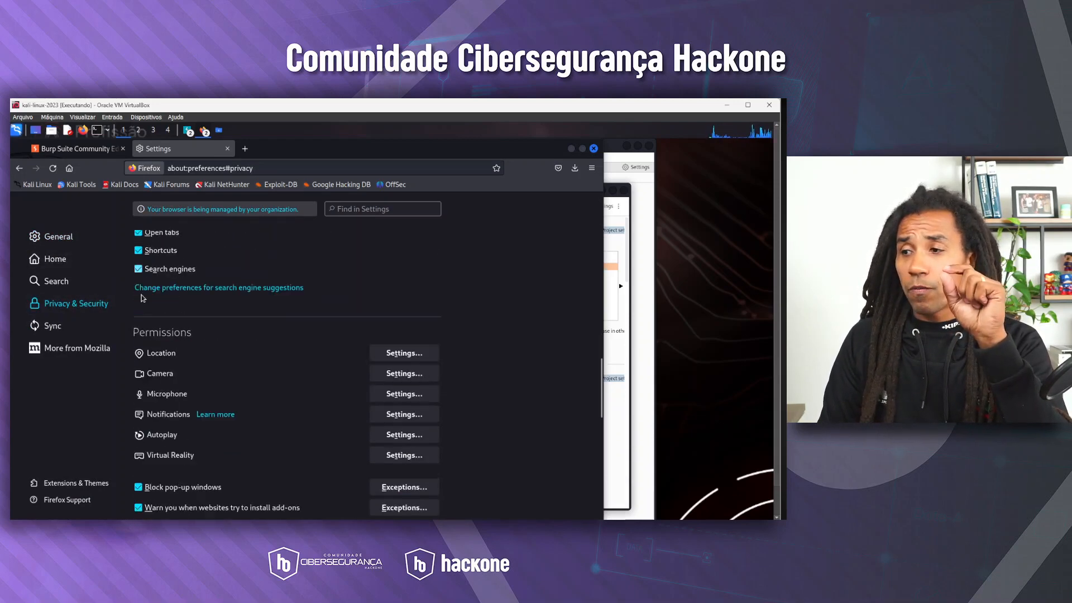
pyautogui.scroll(-10, 143, 298)
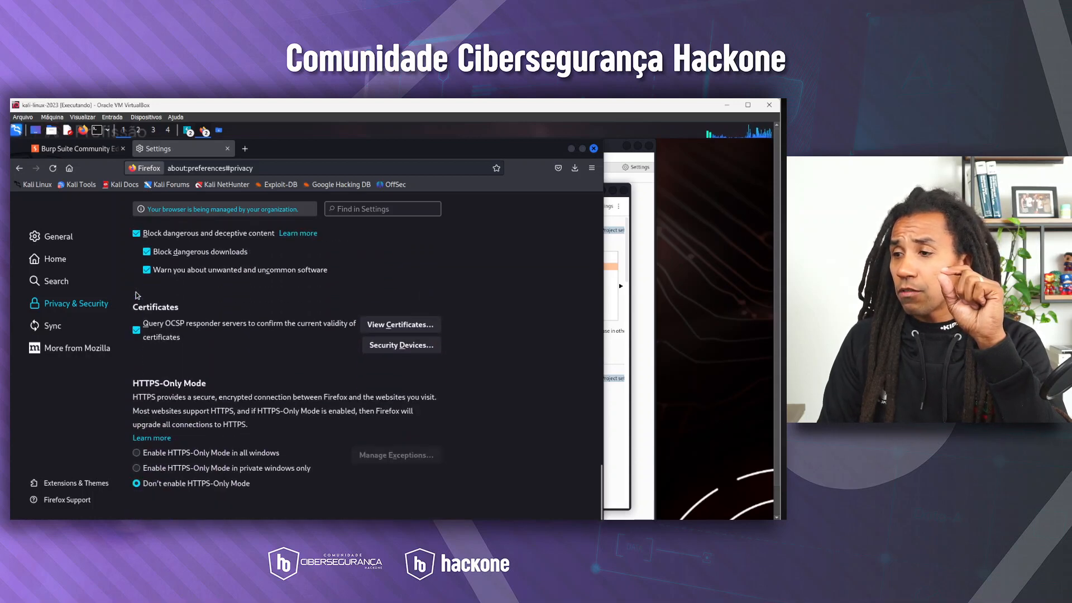
pyautogui.scroll(15, 137, 294)
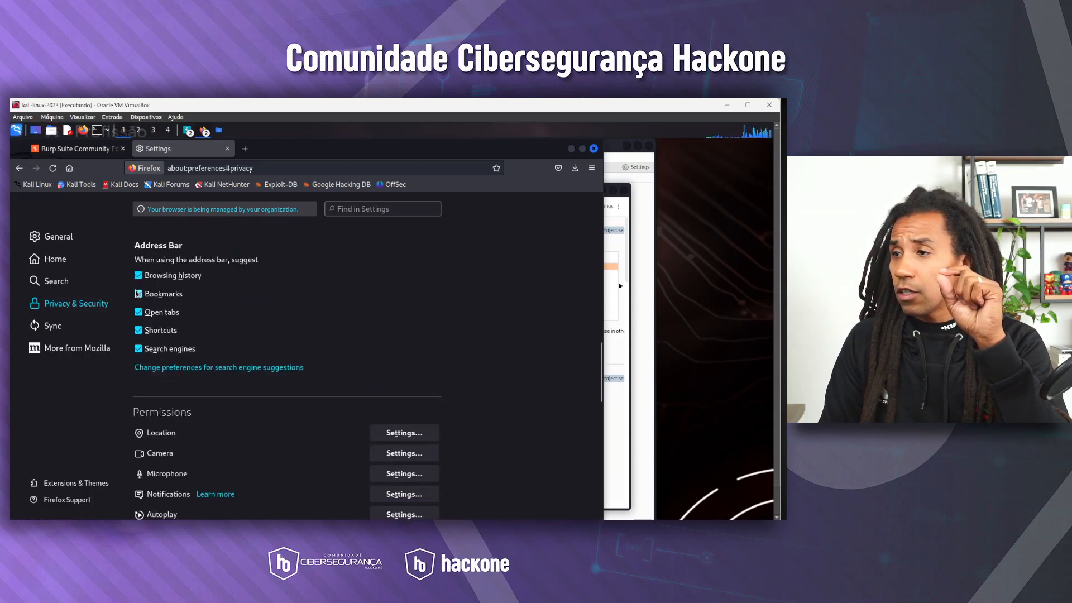
pyautogui.scroll(5, 135, 291)
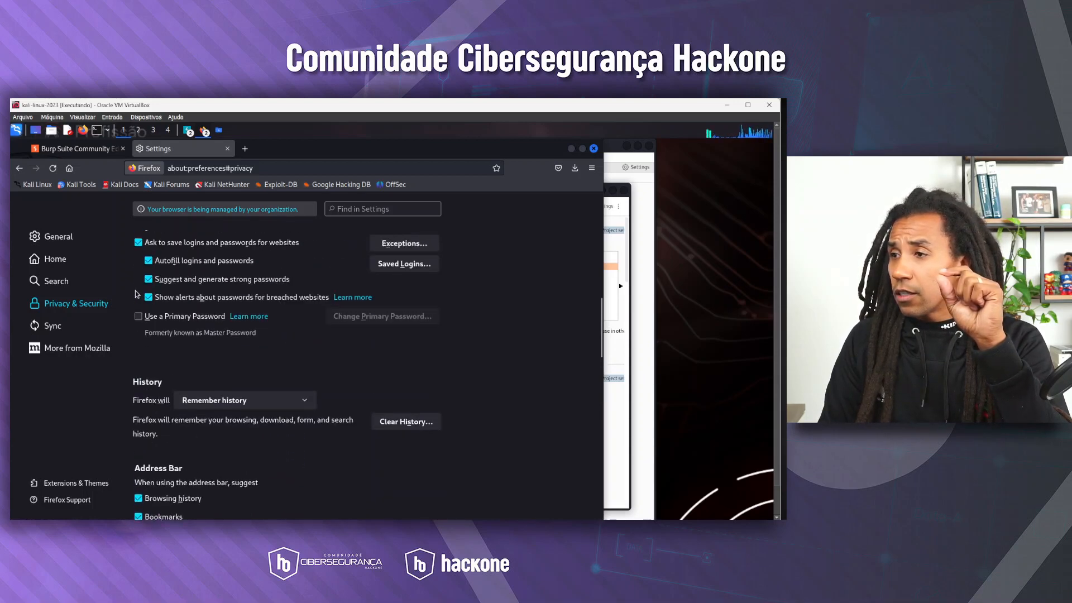
pyautogui.scroll(5, 135, 294)
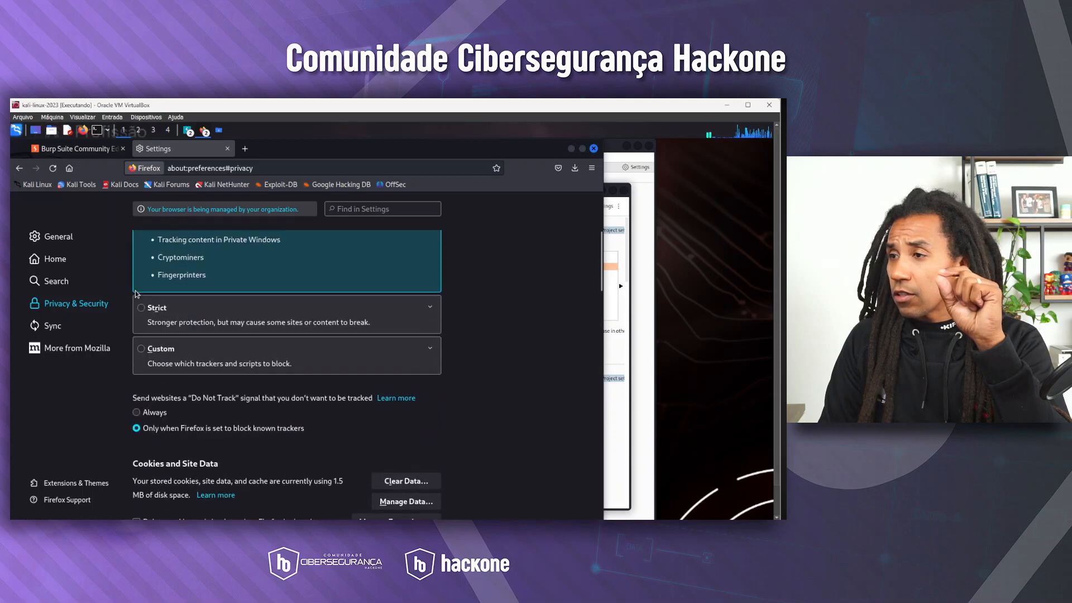
pyautogui.scroll(-5, 135, 295)
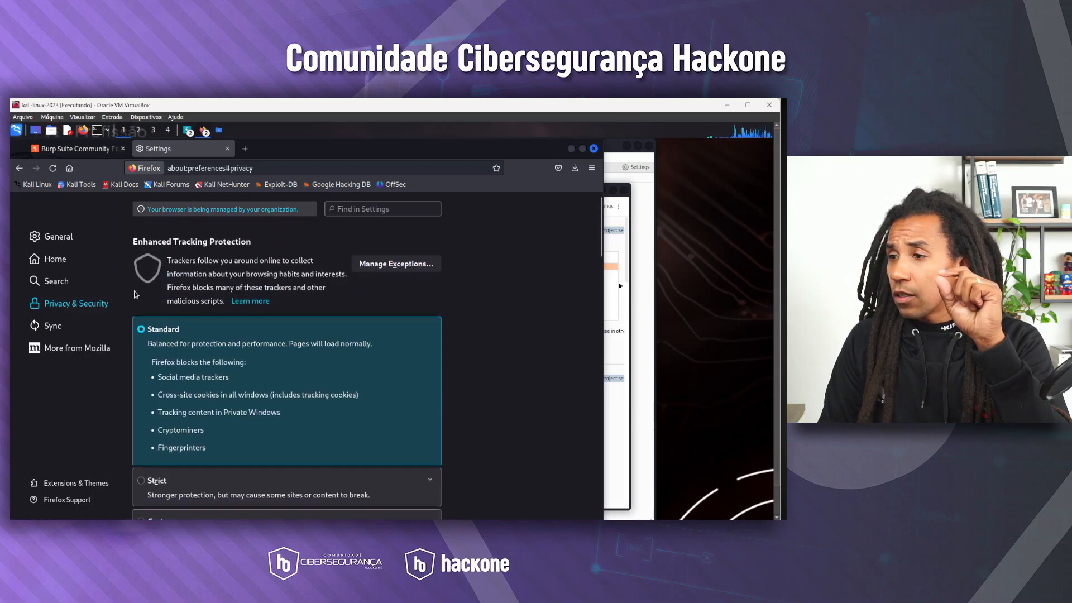
pyautogui.scroll(-3, 135, 295)
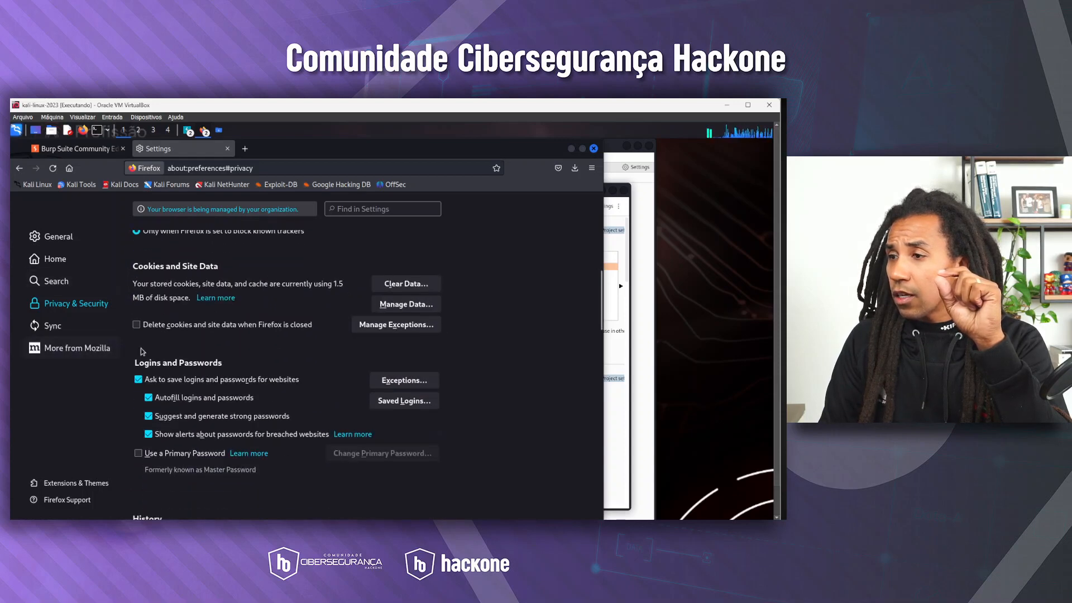
pyautogui.scroll(-5, 142, 351)
pyautogui.scroll(-10, 141, 350)
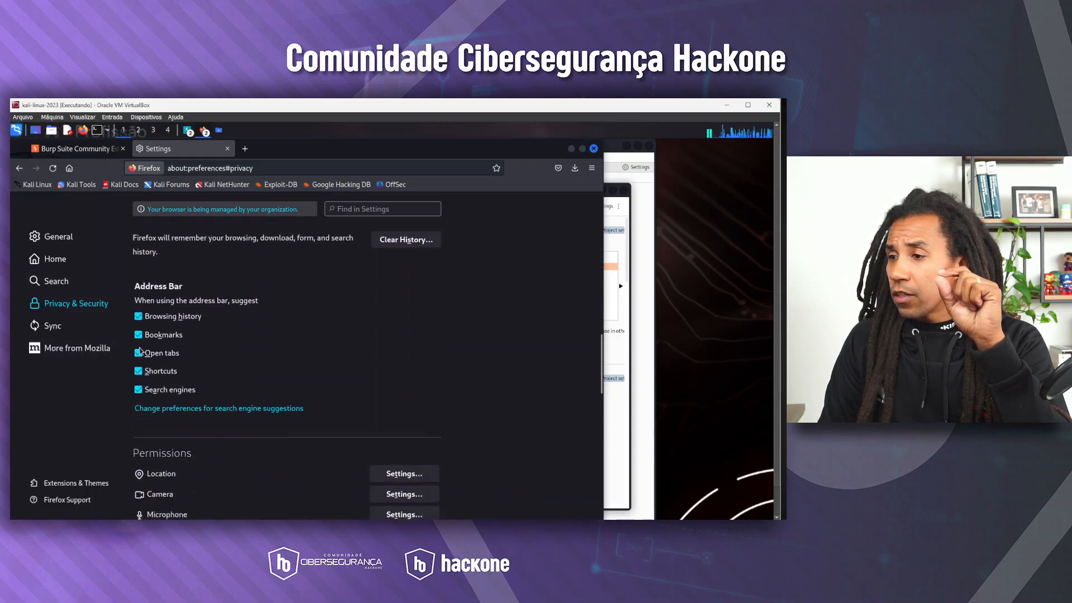
pyautogui.scroll(-10, 139, 352)
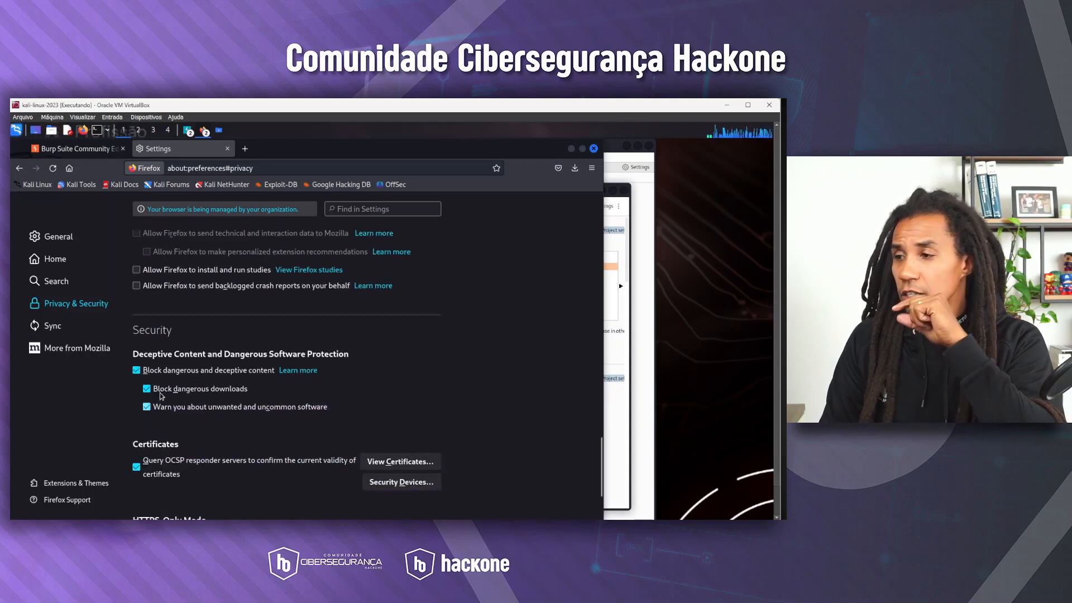
pyautogui.scroll(-3, 225, 369)
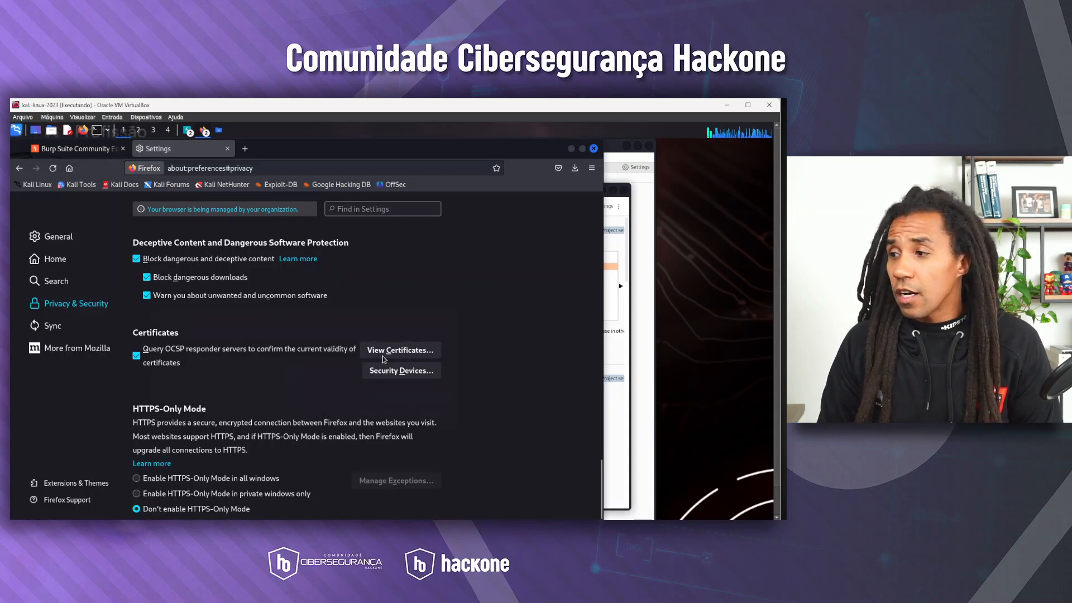
pyautogui.click(392, 352)
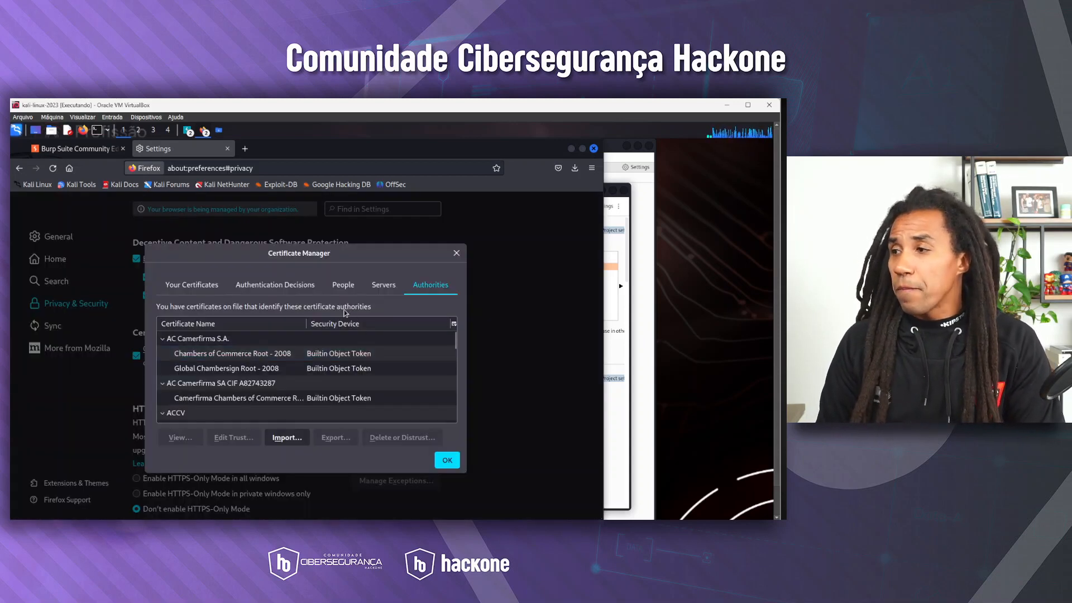
pyautogui.click(286, 438)
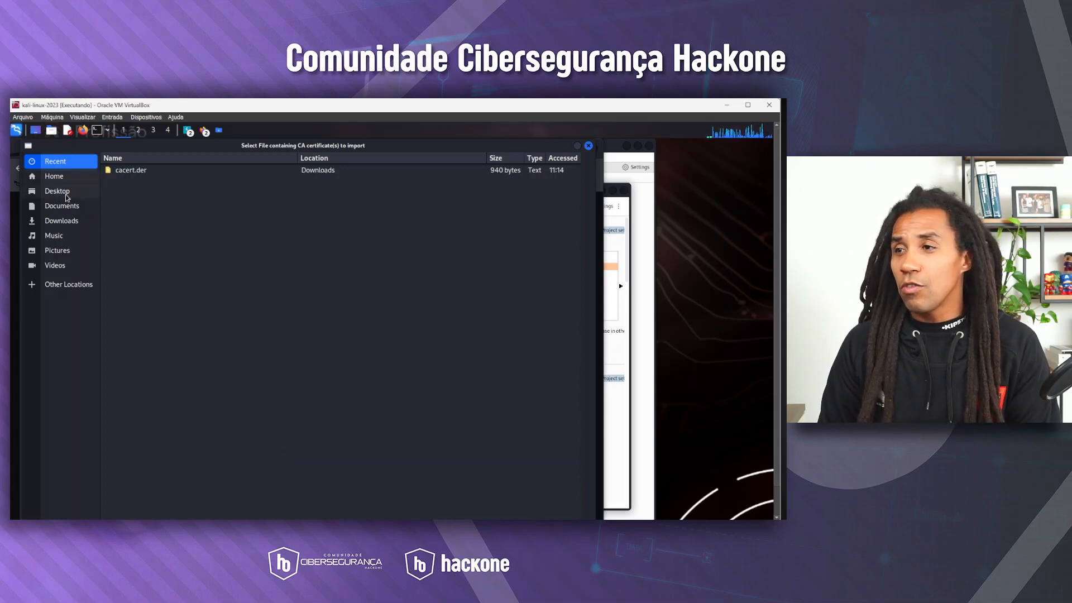
pyautogui.click(64, 220)
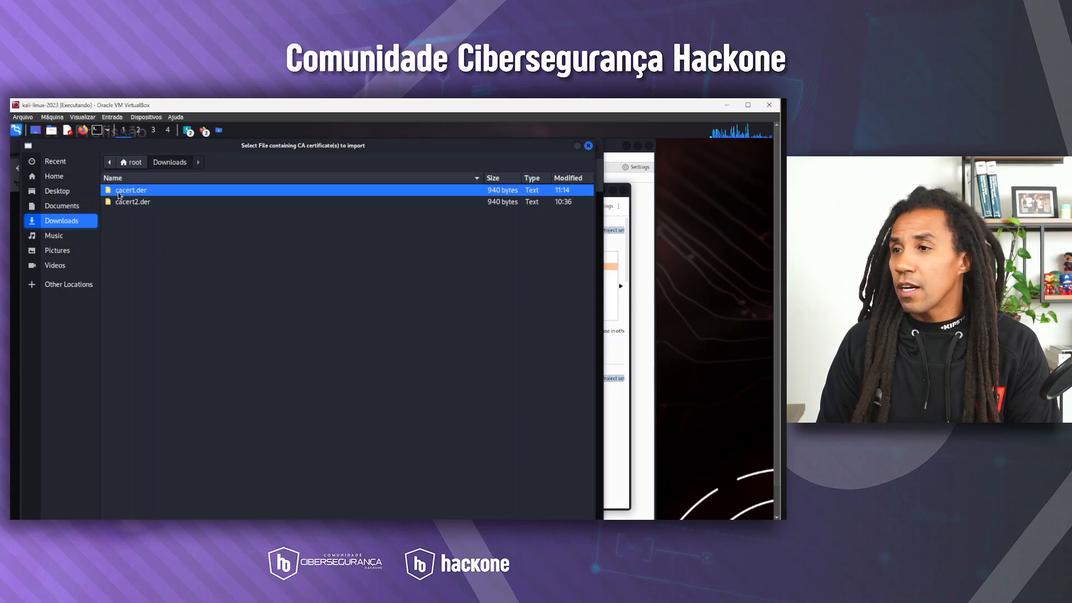
pyautogui.click(589, 146)
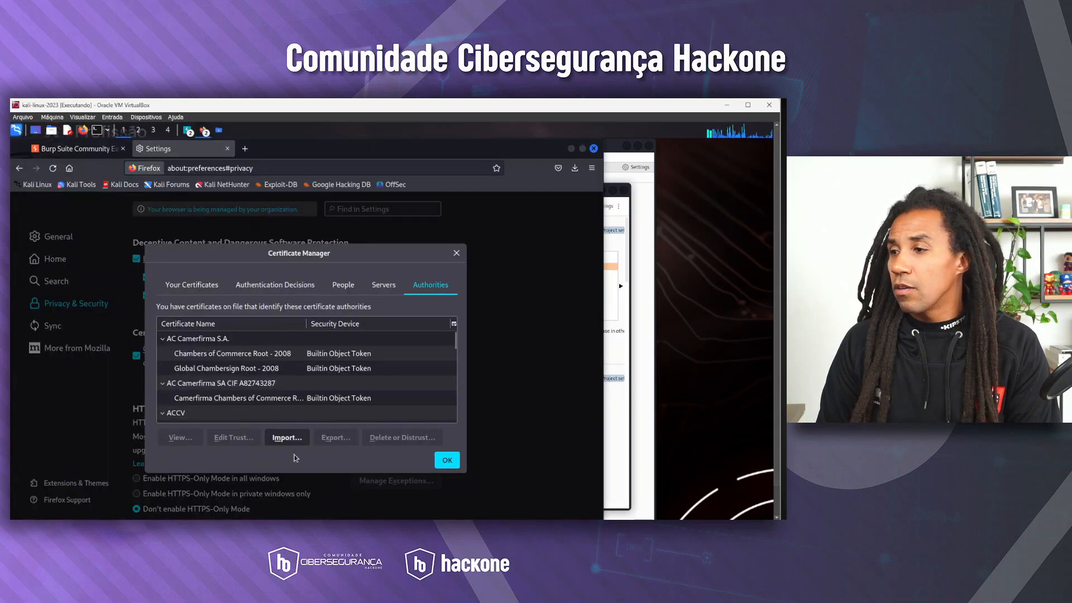
# Import cacert.der as a certificate authority, trusting it to identify both websites and email users, and close the Certificate Manager
pyautogui.click(287, 438)
pyautogui.click(125, 173)
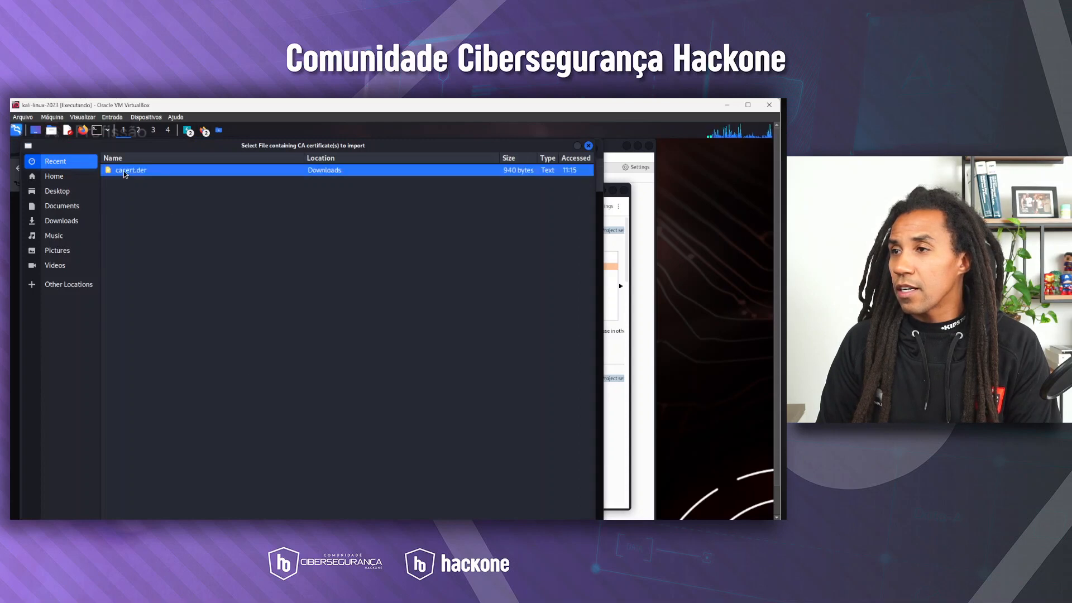
pyautogui.doubleClick(125, 172)
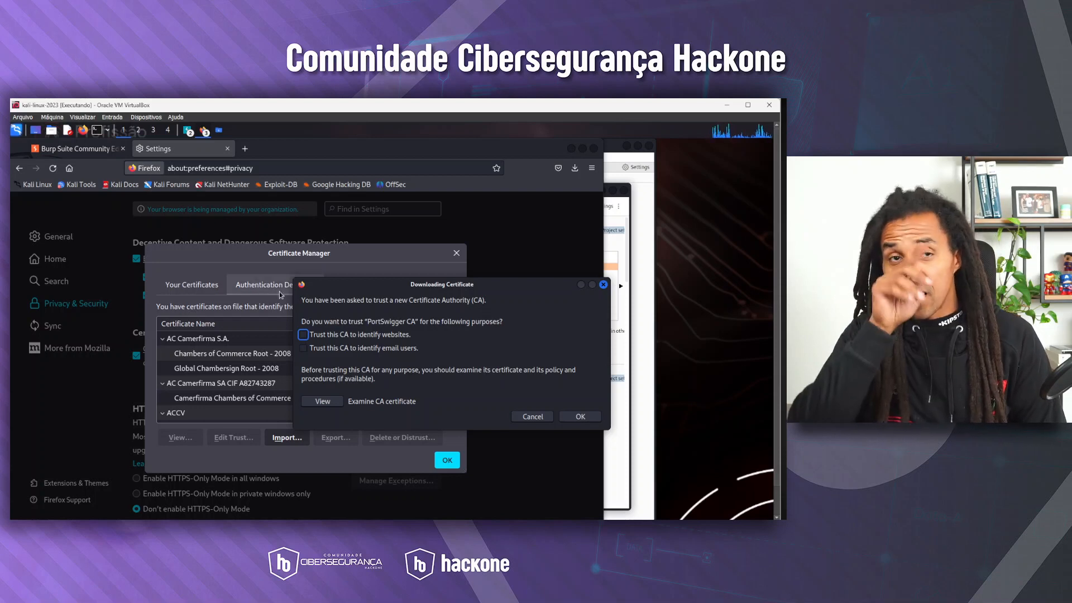
pyautogui.click(302, 335)
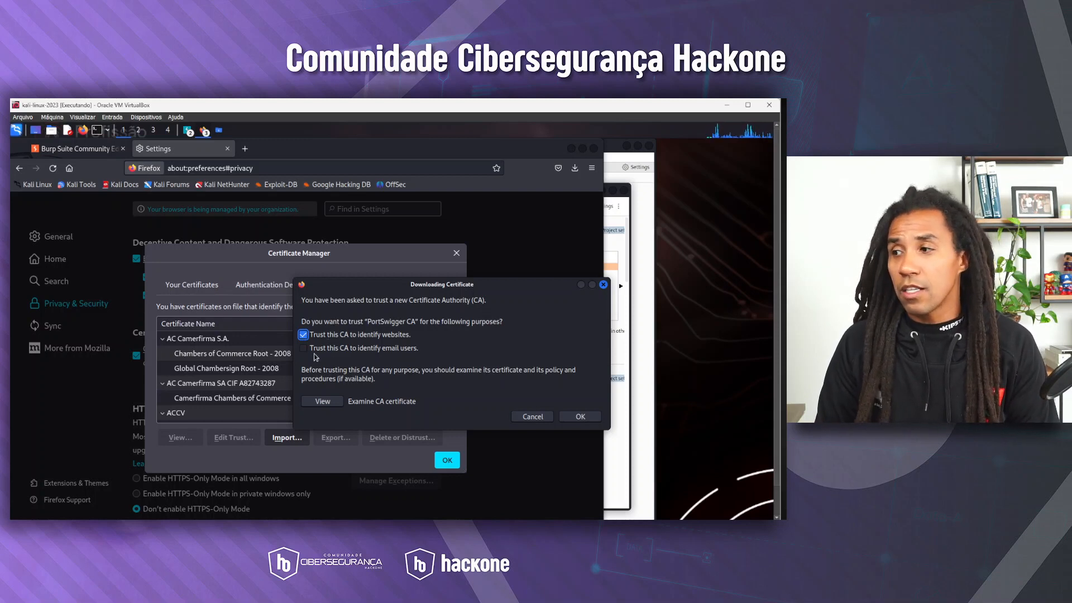
pyautogui.click(303, 348)
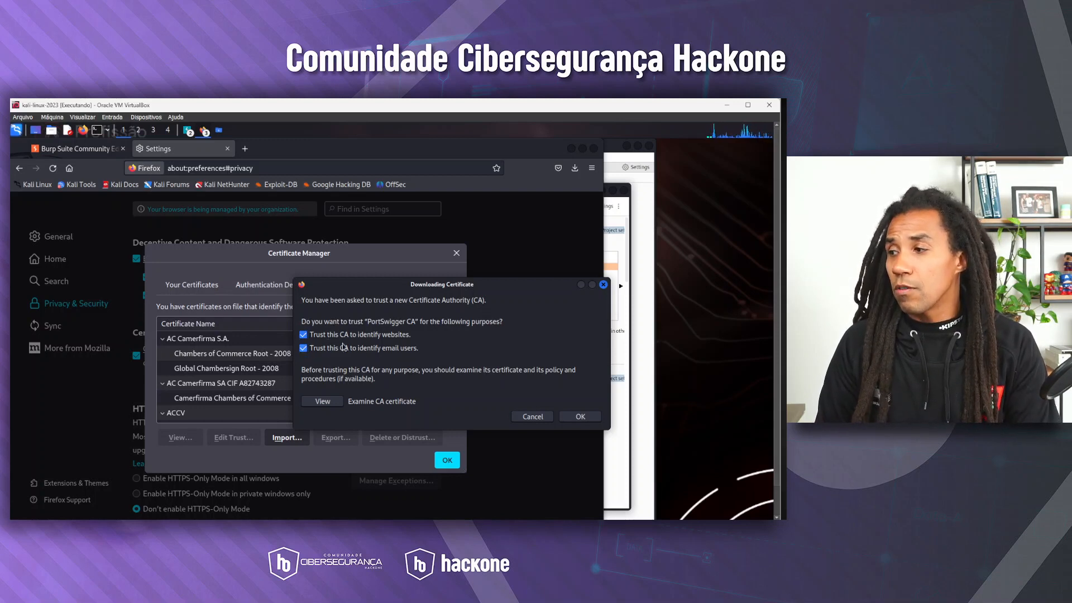
pyautogui.click(580, 417)
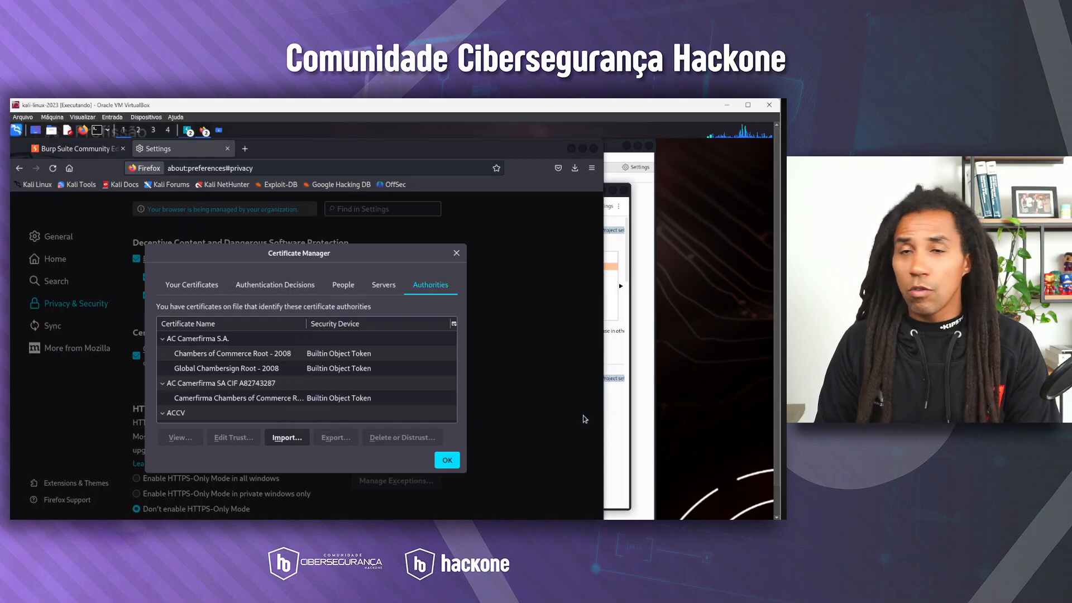
pyautogui.click(449, 464)
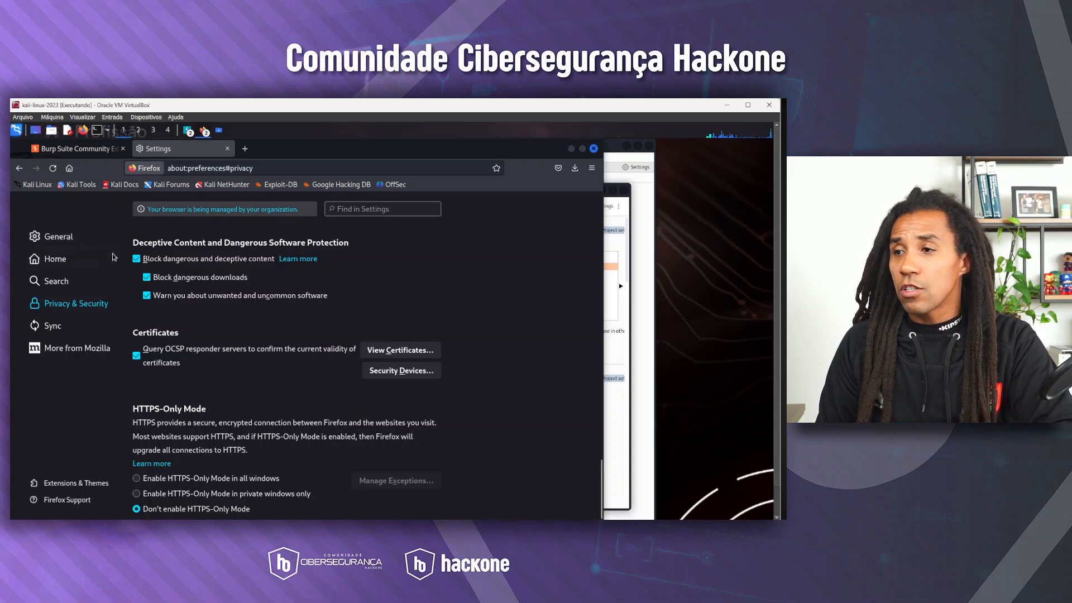
# Switch Firefox's network connection settings to manual proxy configuration with 127.0.0.1 as the HTTP proxy
pyautogui.click(56, 236)
pyautogui.scroll(-15, 238, 269)
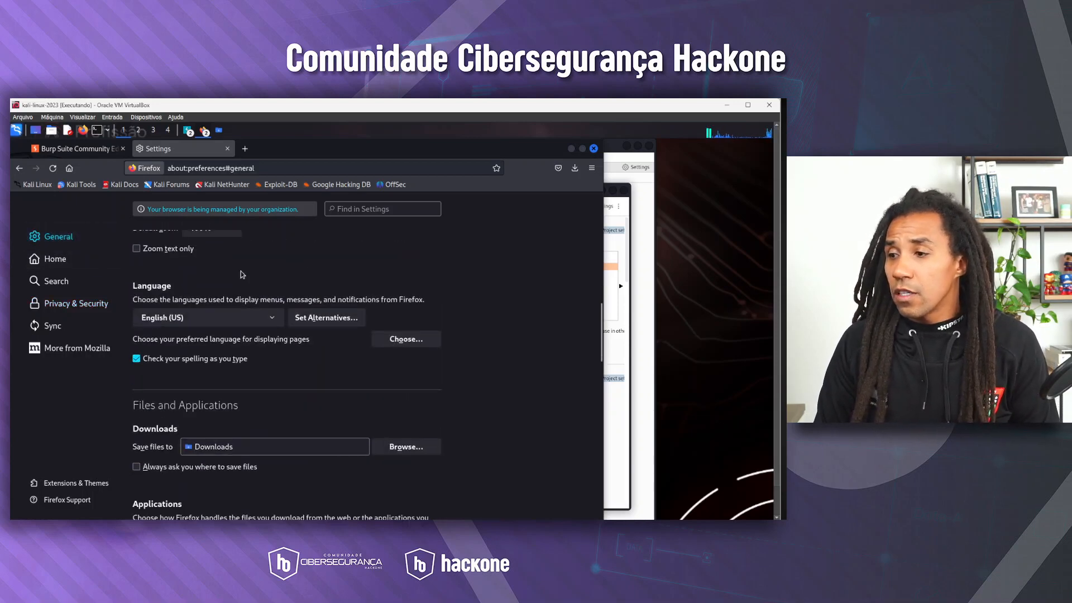
pyautogui.scroll(-10, 239, 273)
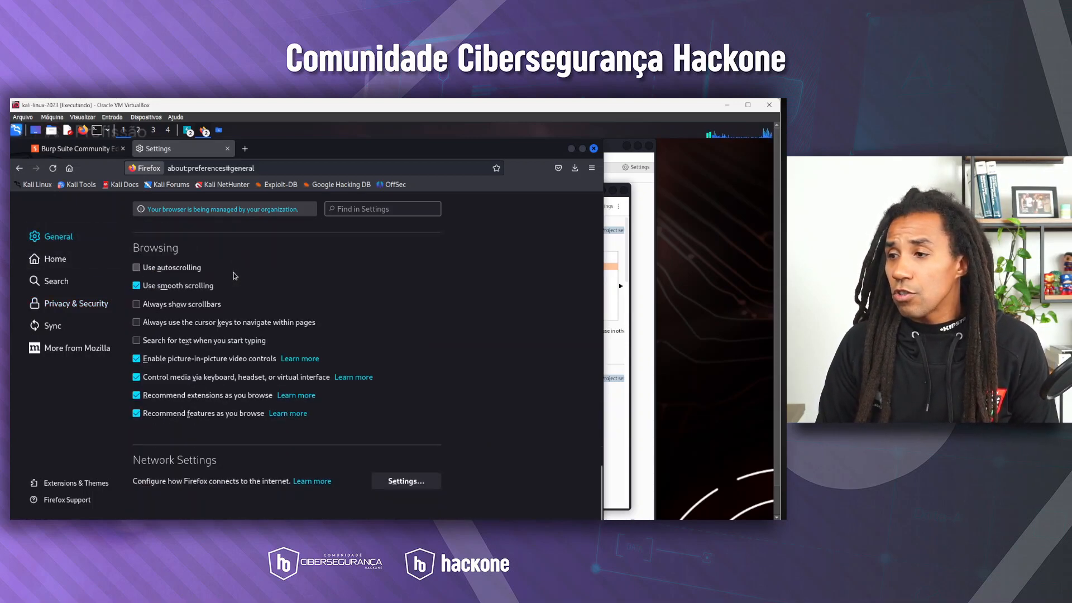
pyautogui.click(401, 483)
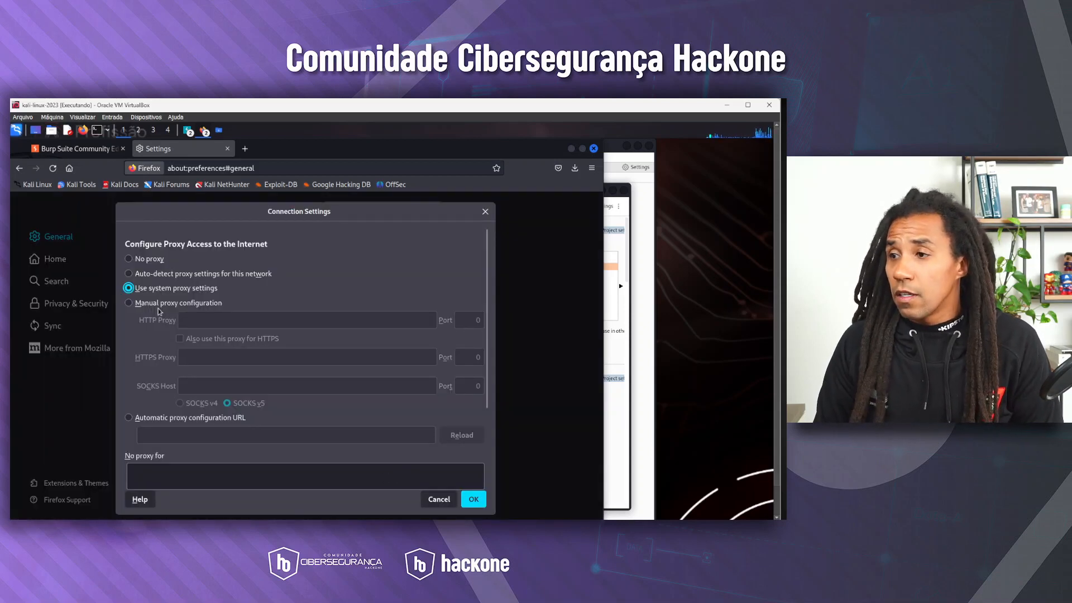
pyautogui.click(129, 305)
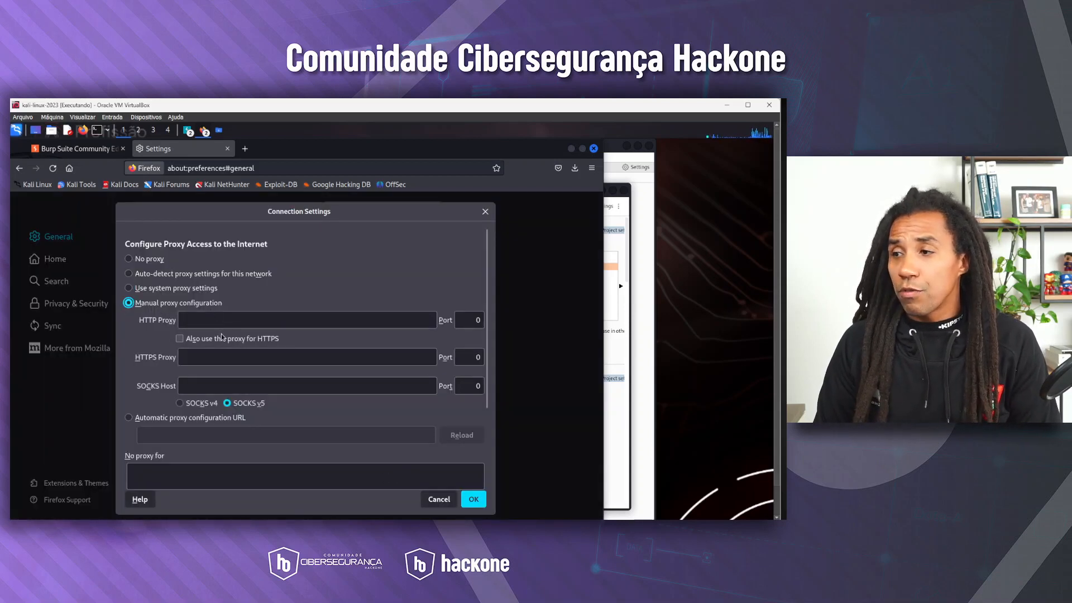
pyautogui.click(223, 321)
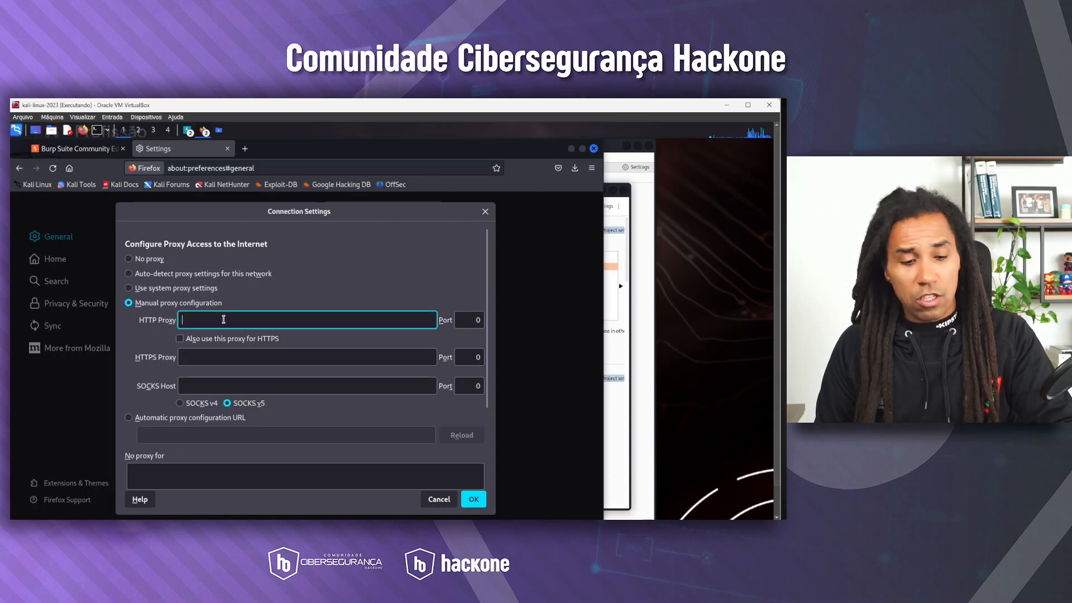
pyautogui.write('127')
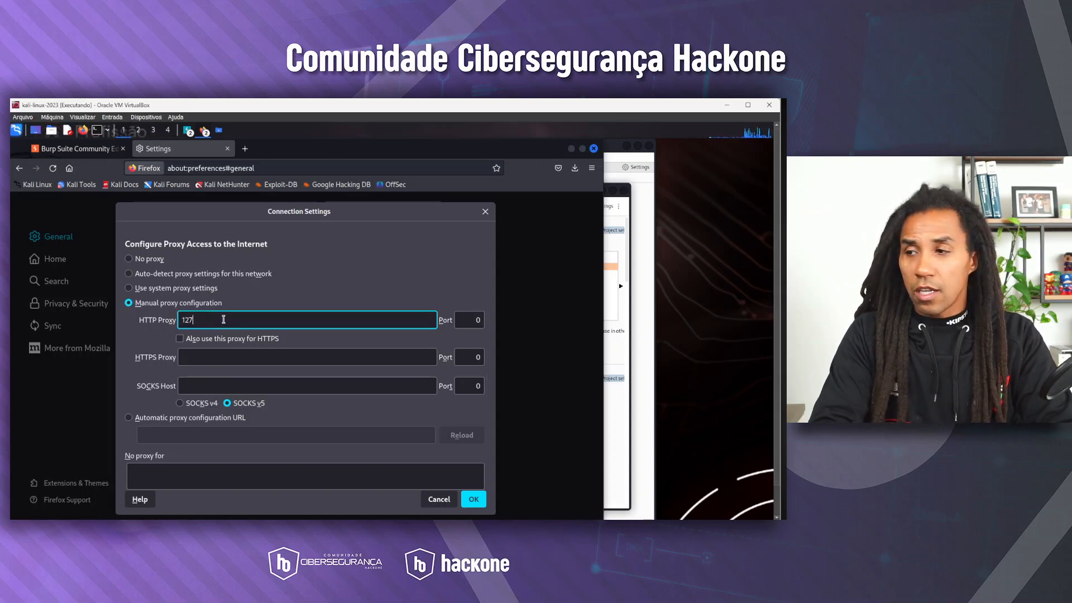
pyautogui.write('.0.0.1')
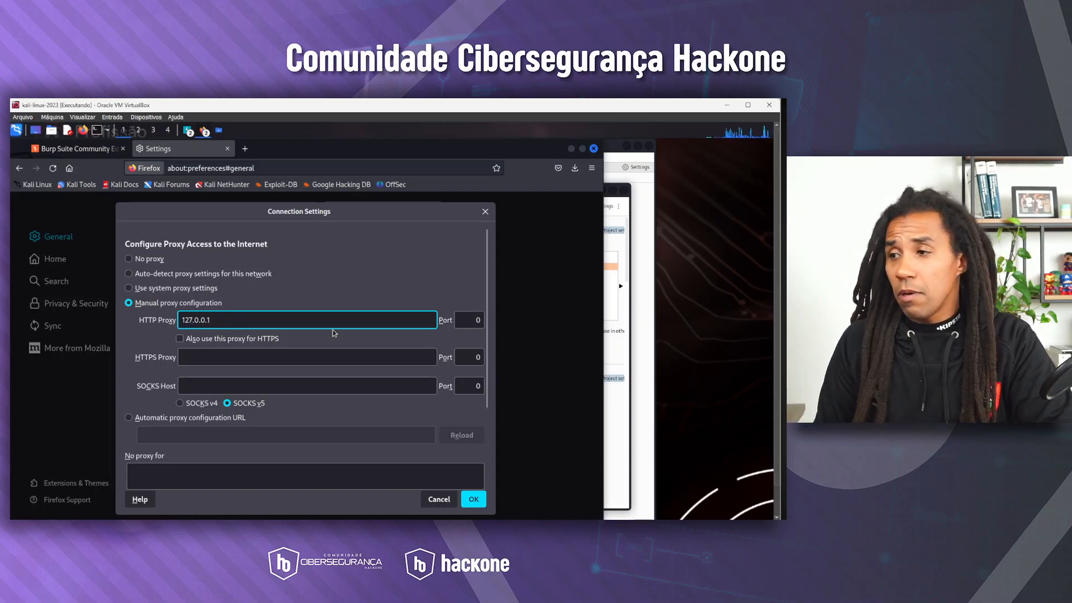
# Set the HTTP proxy port to 8080, use the same proxy for HTTPS, and save the connection settings
pyautogui.moveTo(469, 318); pyautogui.dragTo(483, 320)
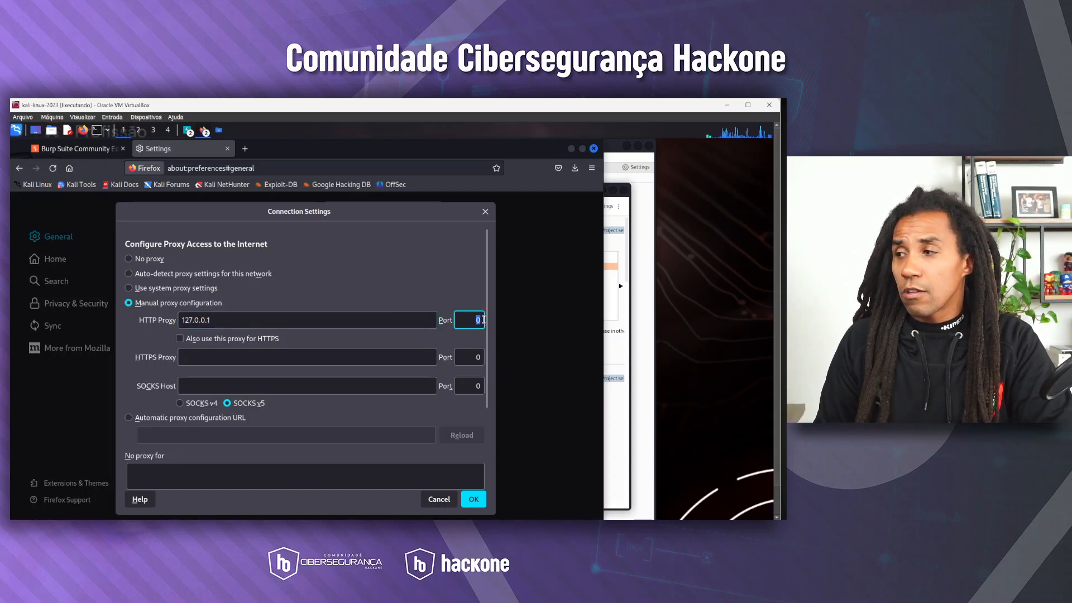
pyautogui.write('8')
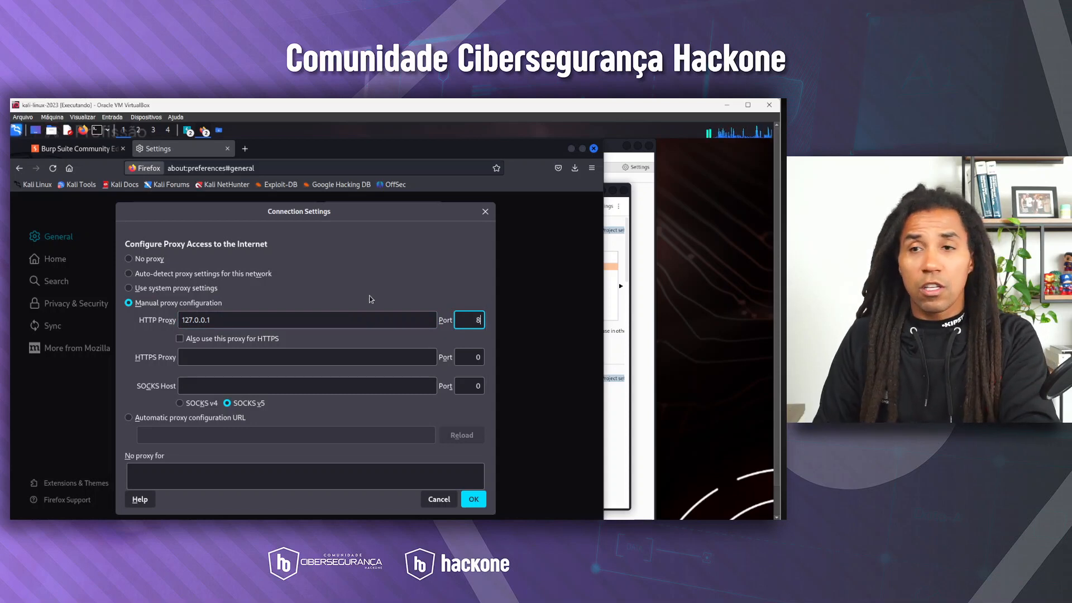
pyautogui.write('80')
pyautogui.press('BackSpace')
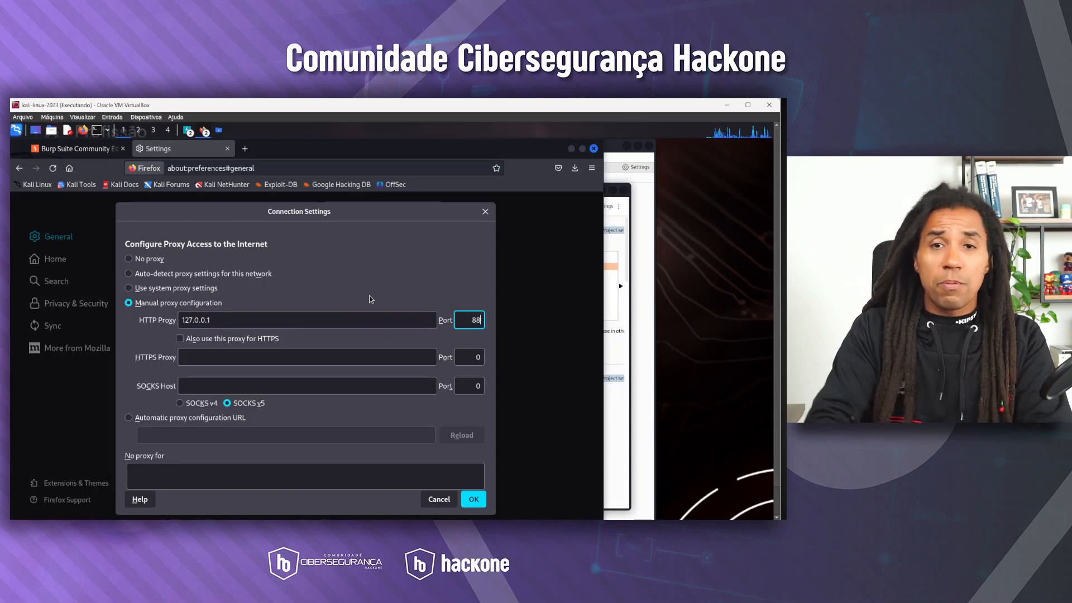
pyautogui.write('080')
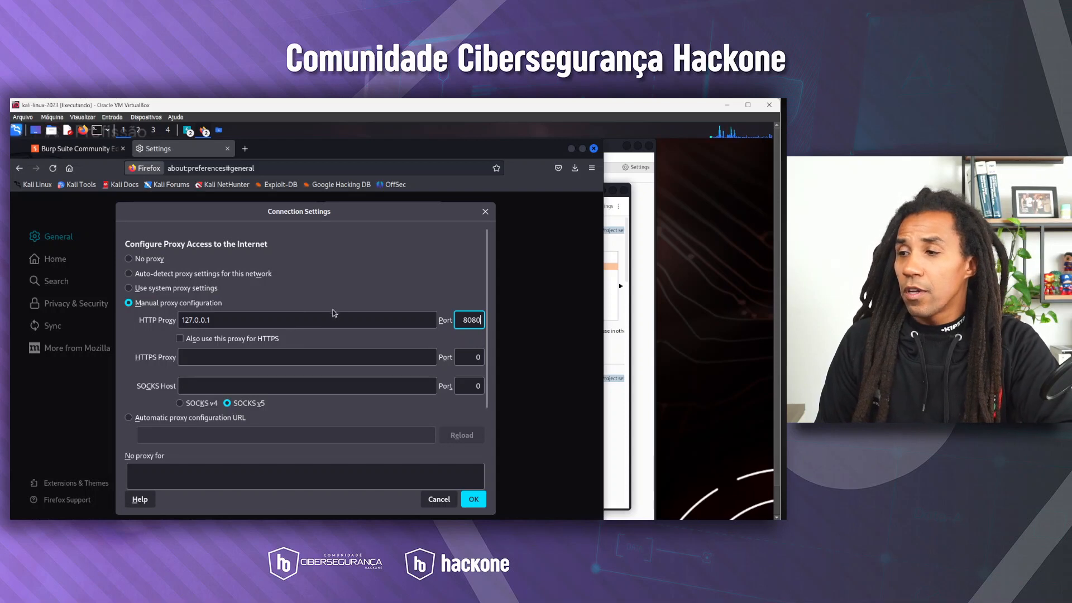
pyautogui.click(179, 339)
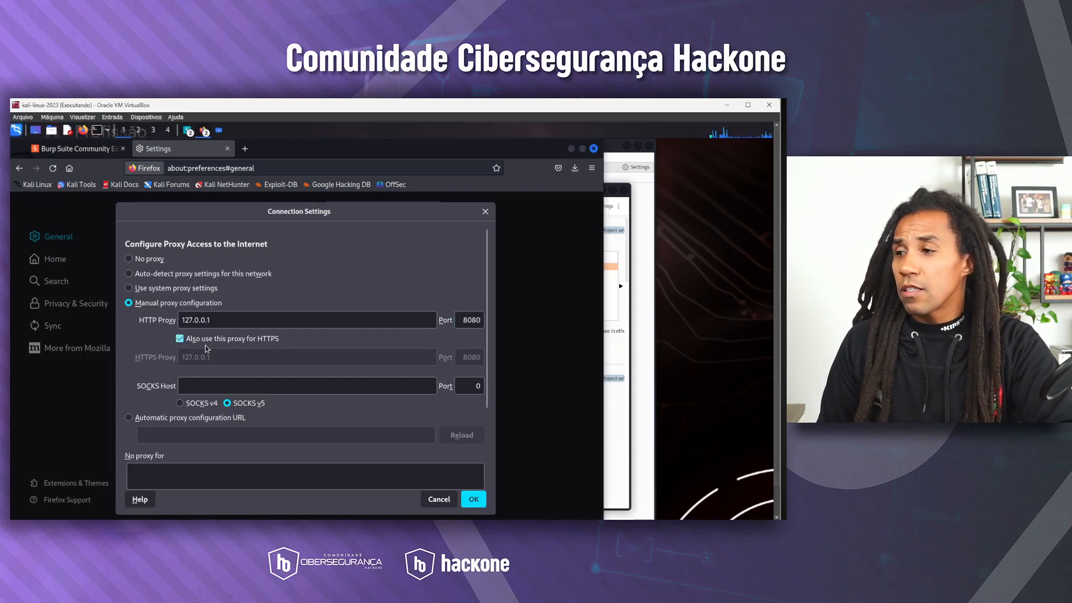
pyautogui.click(474, 499)
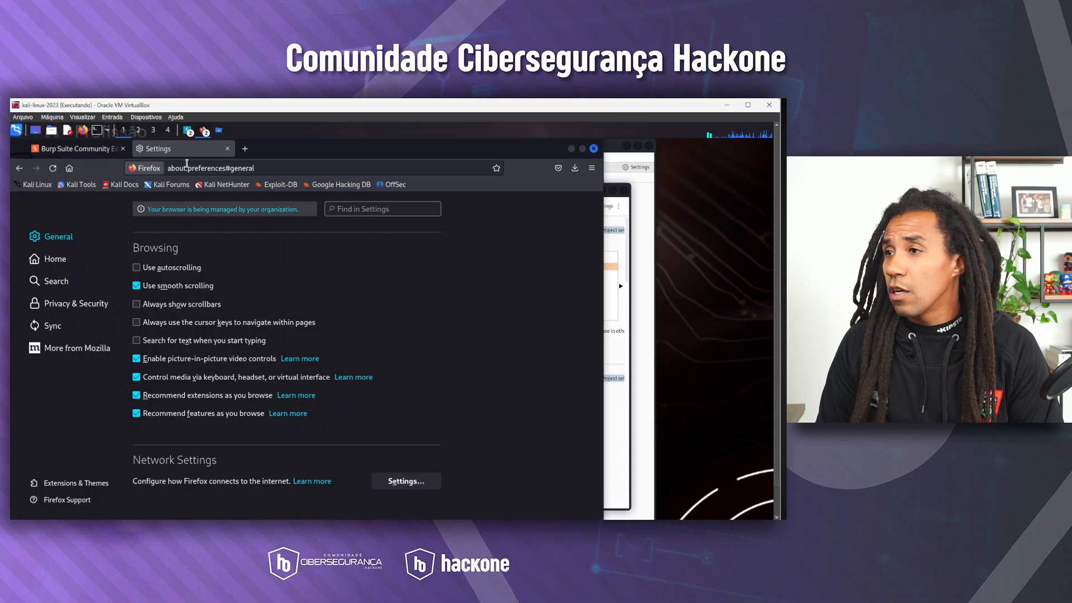
# Minimize Firefox and close the Downloads folder, the download Library and Burp Suite's Settings window to reveal the Proxy intercept view
pyautogui.click(570, 149)
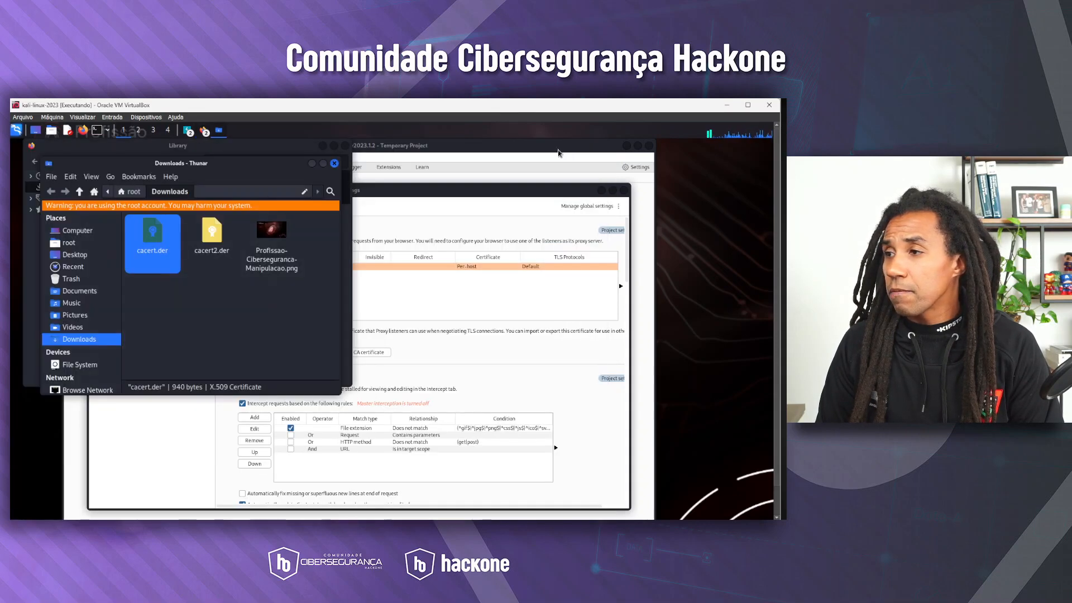
pyautogui.click(343, 156)
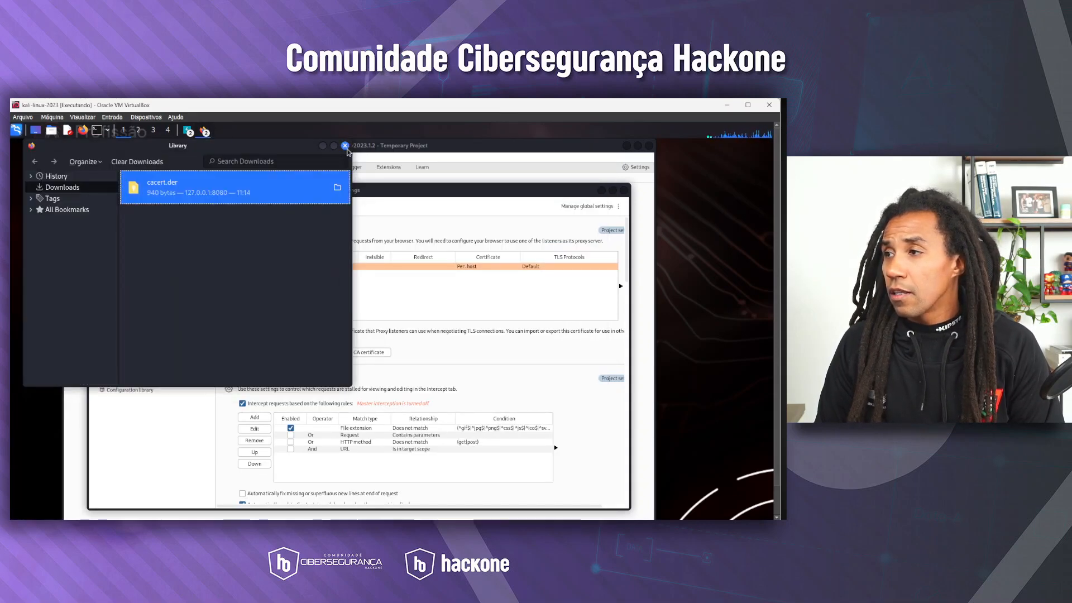
pyautogui.click(344, 146)
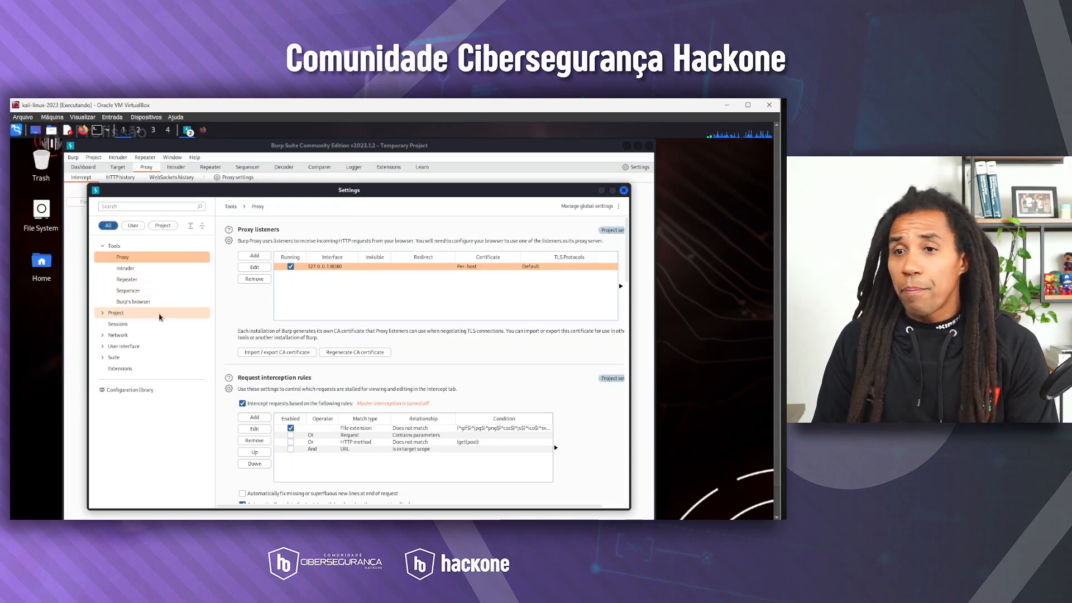
pyautogui.click(624, 190)
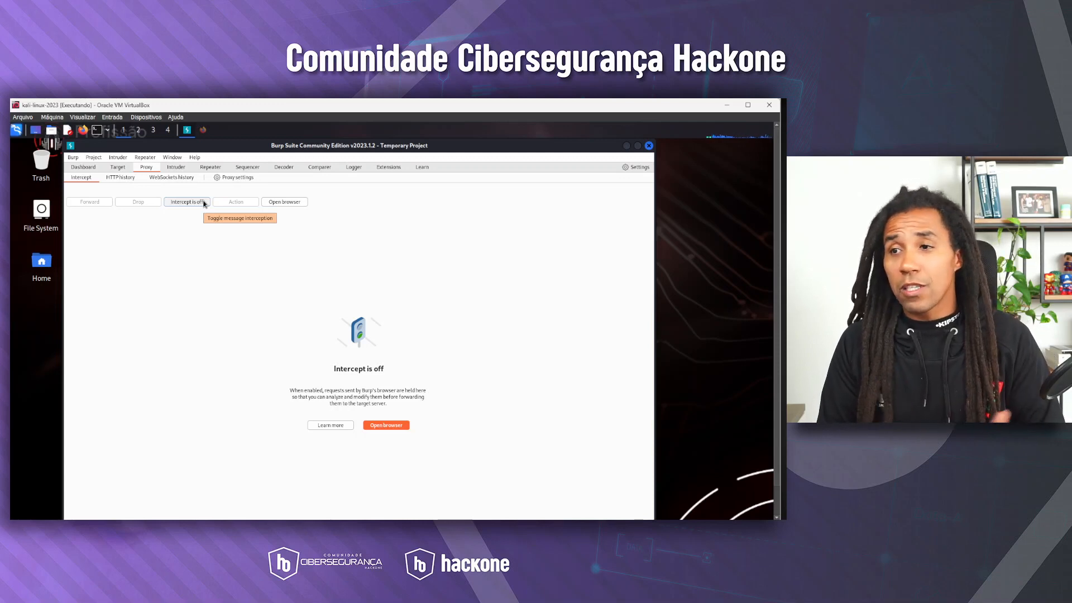
# Look through Burp Suite's Target site map, Intruder, Decoder with its decoding formats, and the Logger
pyautogui.click(117, 167)
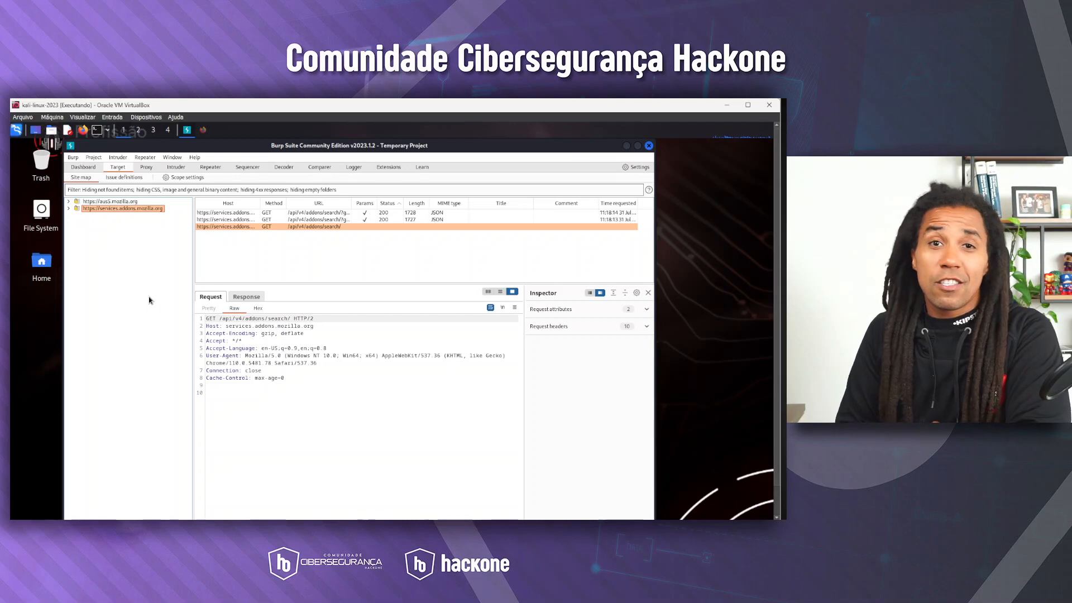
pyautogui.click(176, 167)
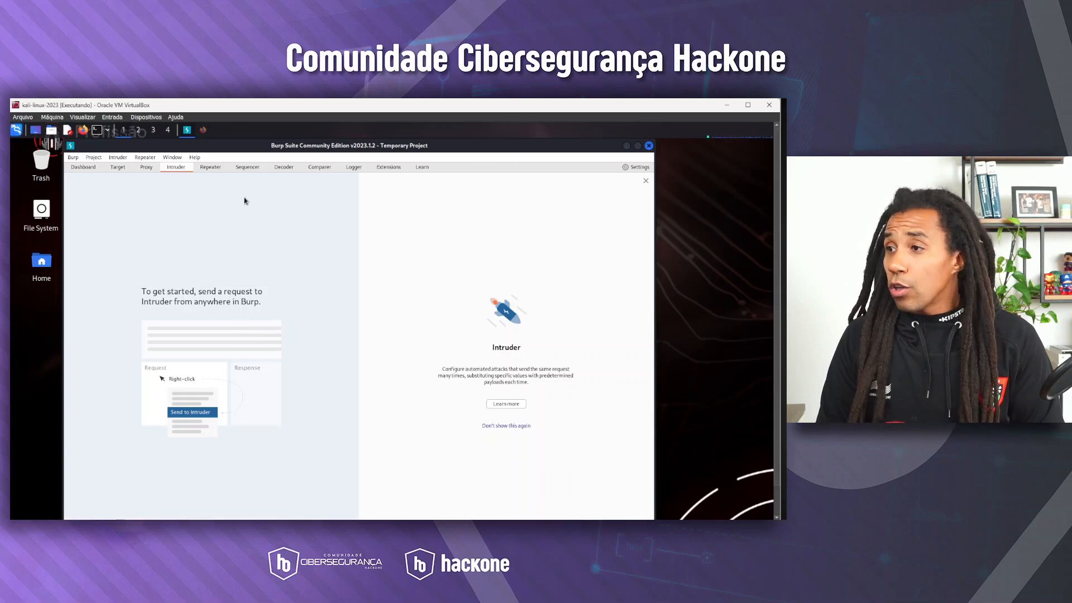
pyautogui.click(287, 168)
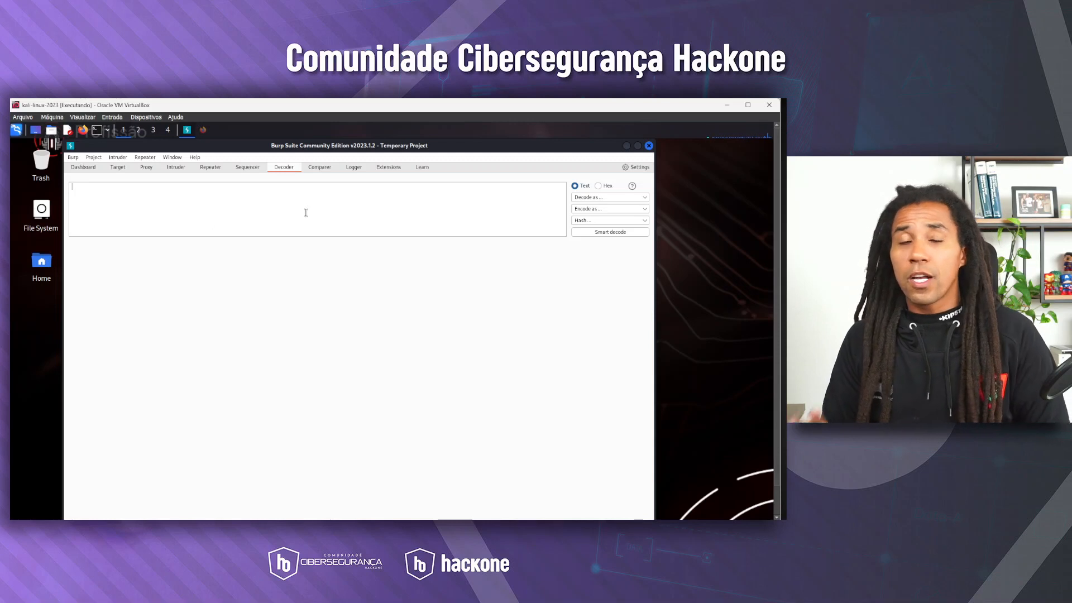
pyautogui.click(645, 199)
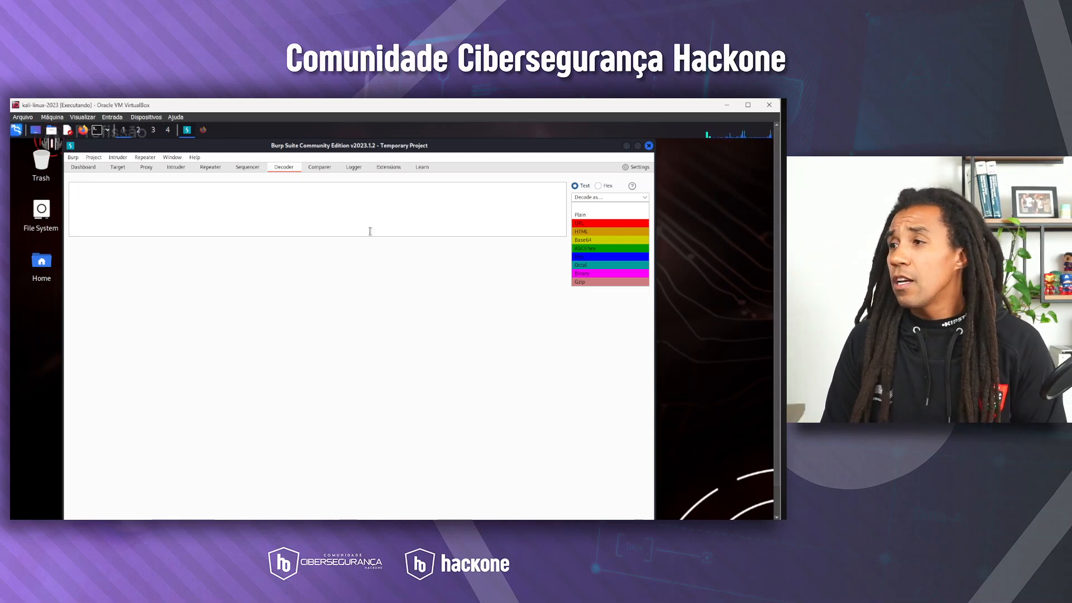
pyautogui.click(354, 167)
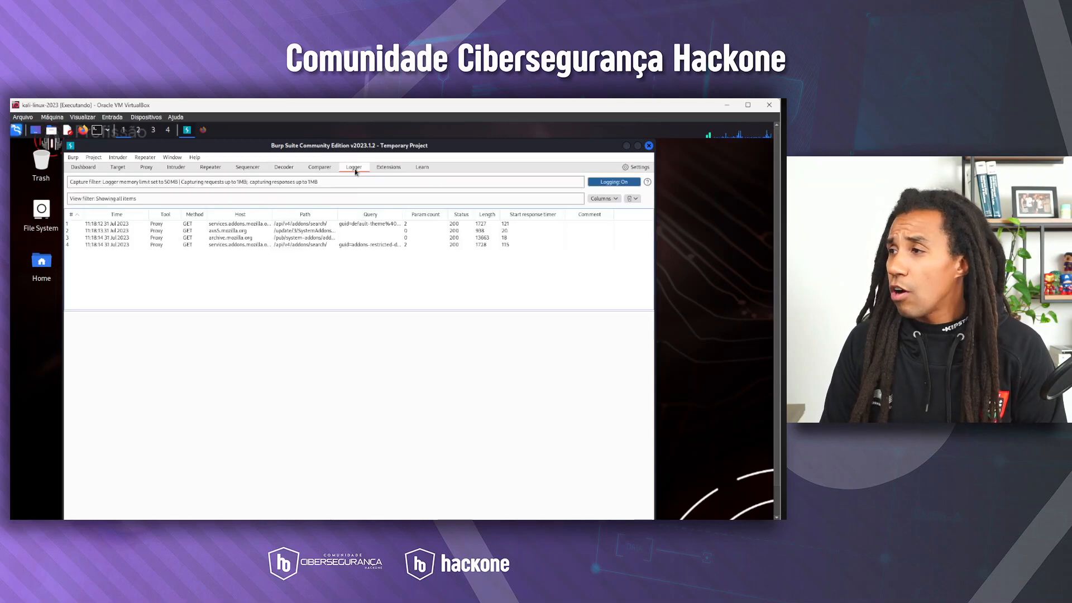